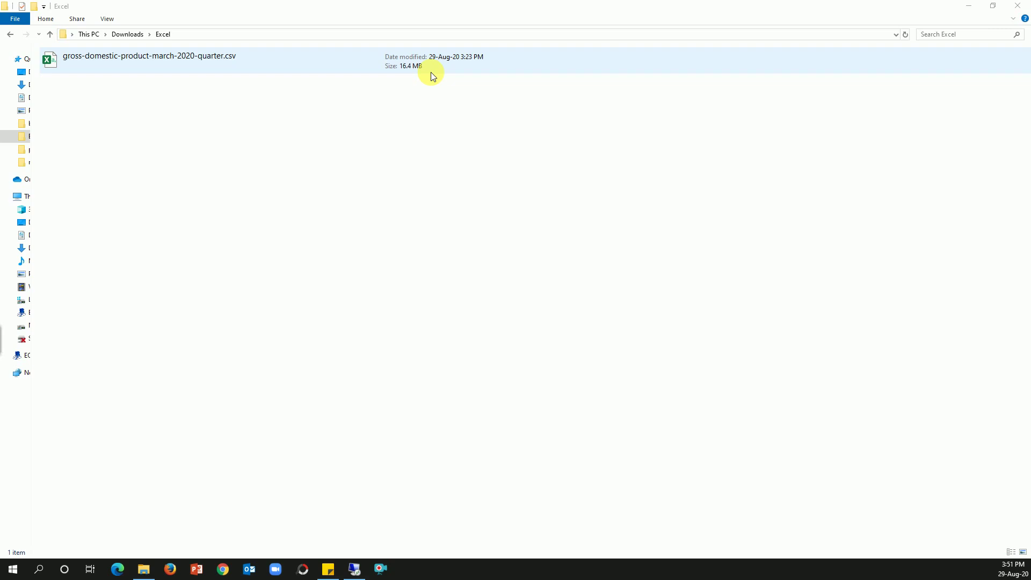
- Open gross-domestic-product-march-2020-quarter.csv and AutoFit every column from Series_reference to Subject
double_click(177, 63)
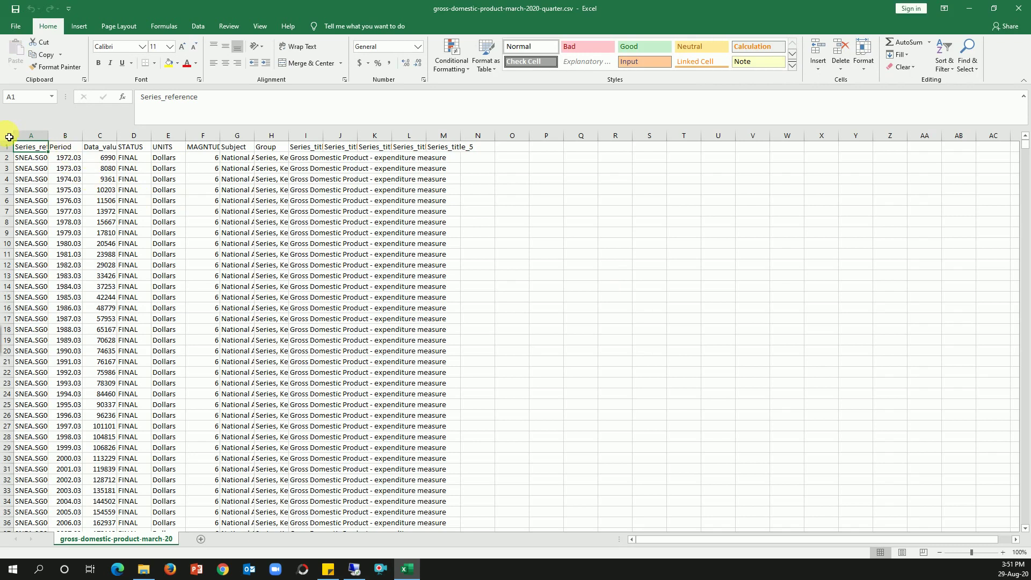
left_click(9, 135)
double_click(50, 142)
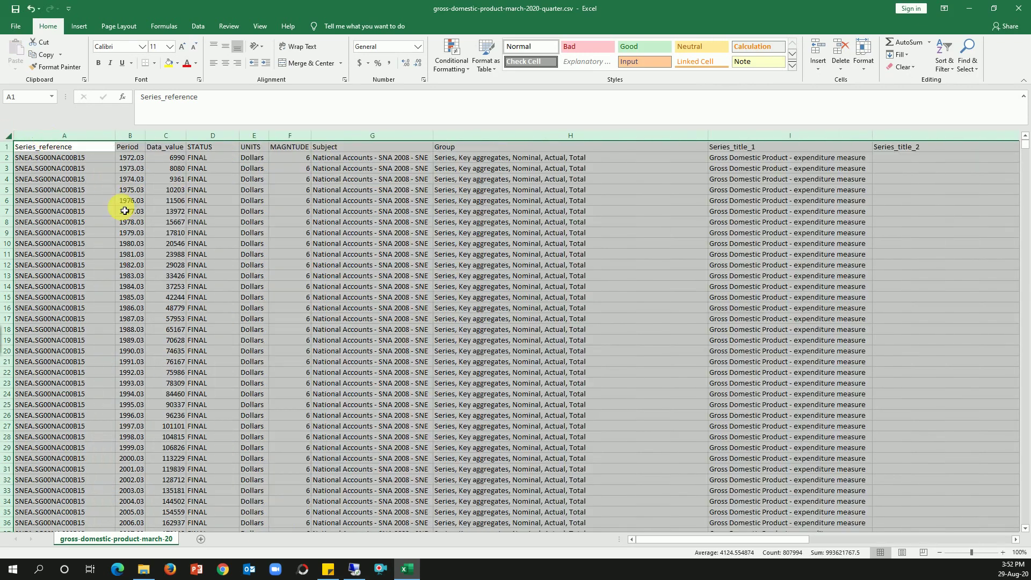
left_click(107, 191)
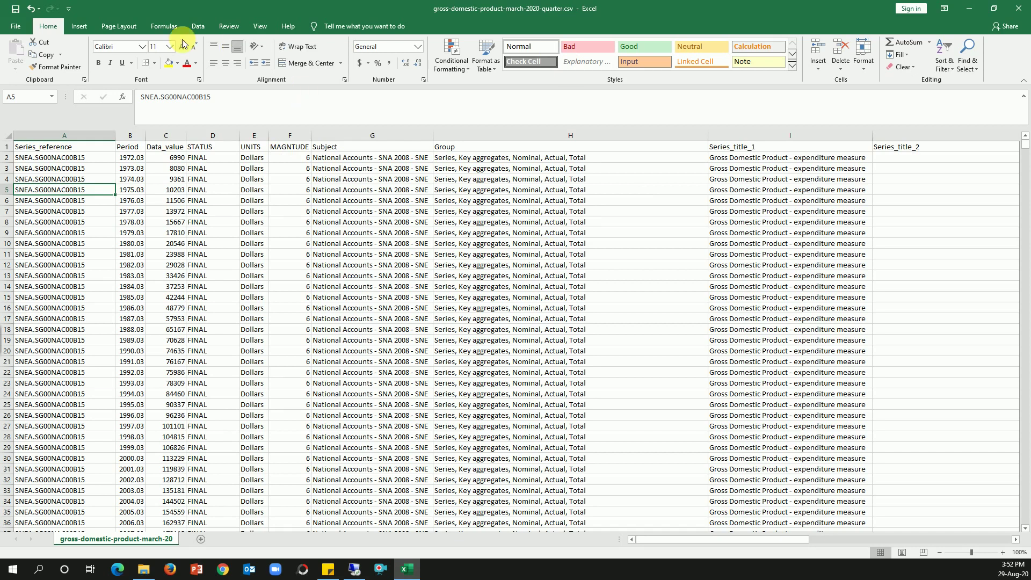
- Save the GDP data as Excel Workbook (*.xlsx) 'Saved as Excel.xlsx' in Downloads\Excel
left_click(15, 26)
left_click(34, 171)
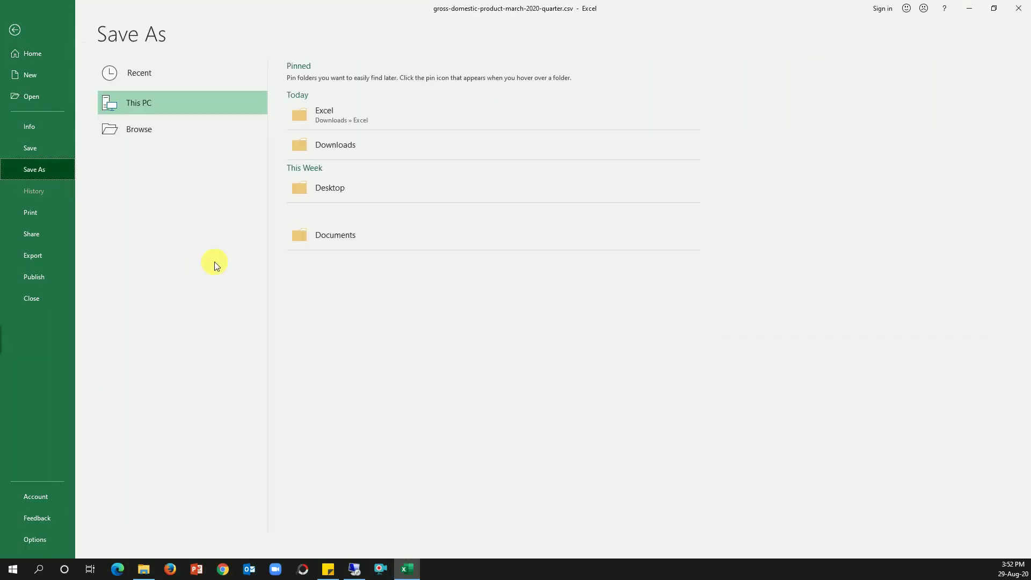
left_click(322, 113)
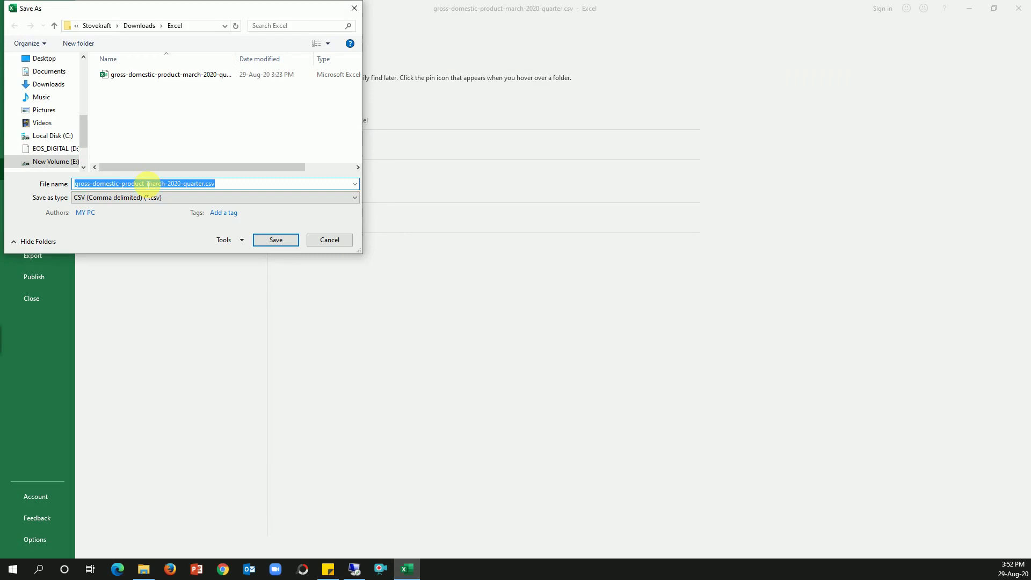
type("Saved as Excel")
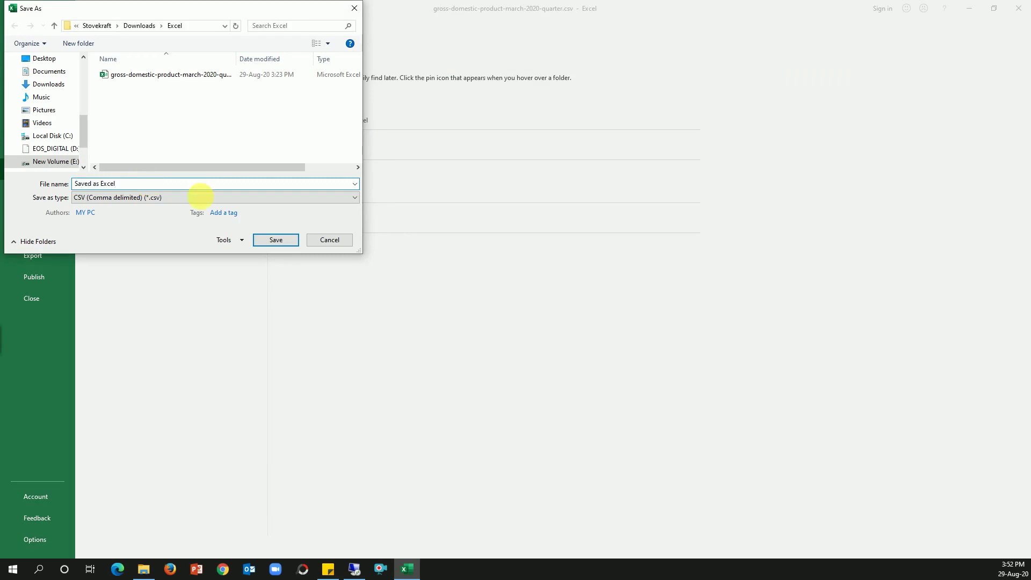
left_click(197, 197)
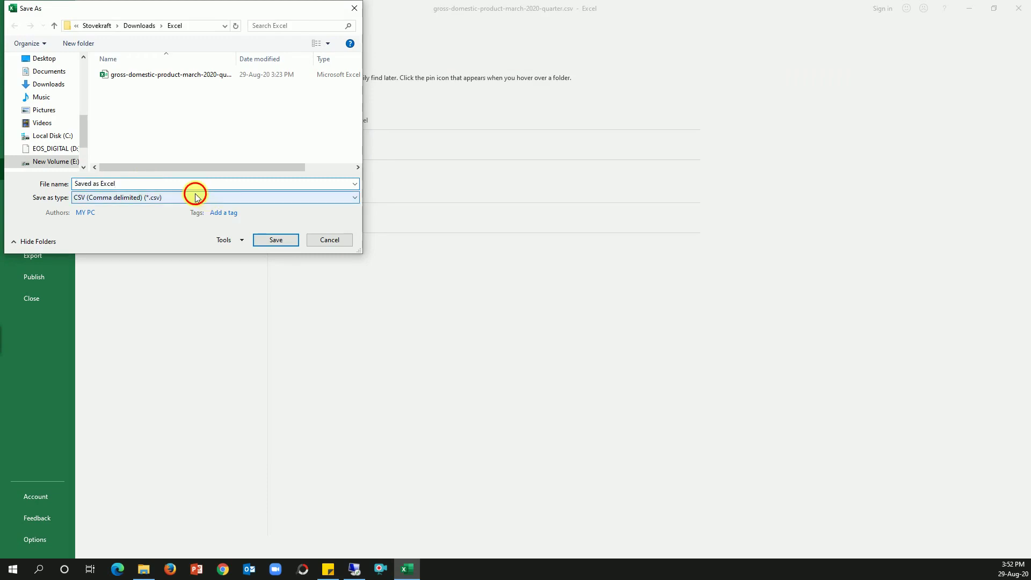
left_click(155, 209)
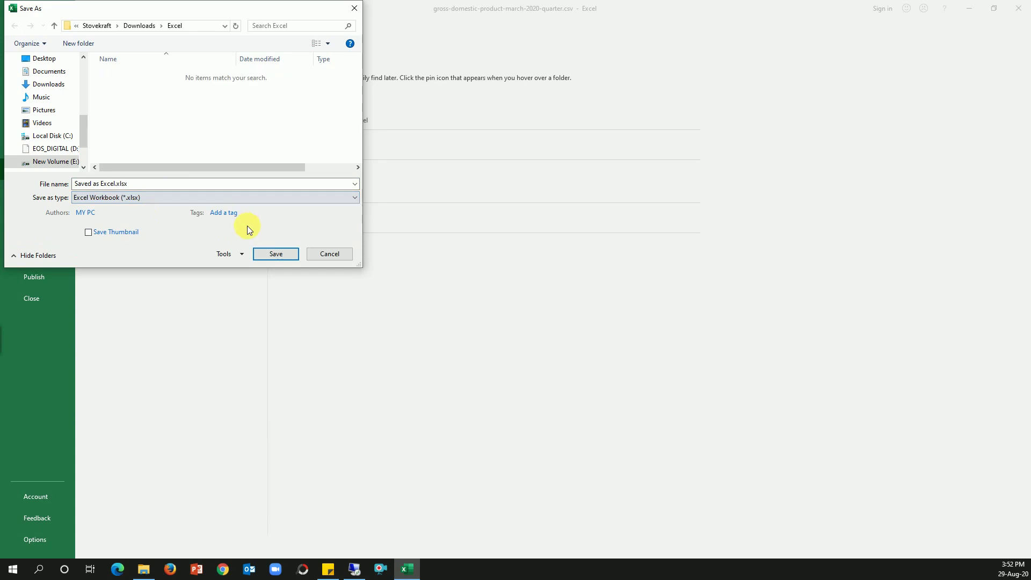
left_click(267, 252)
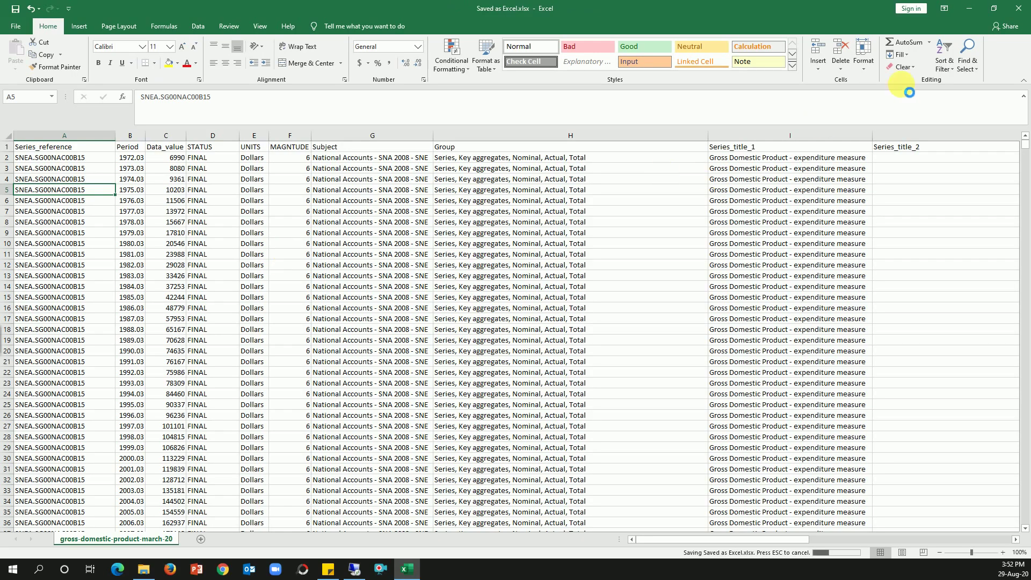
left_click(144, 568)
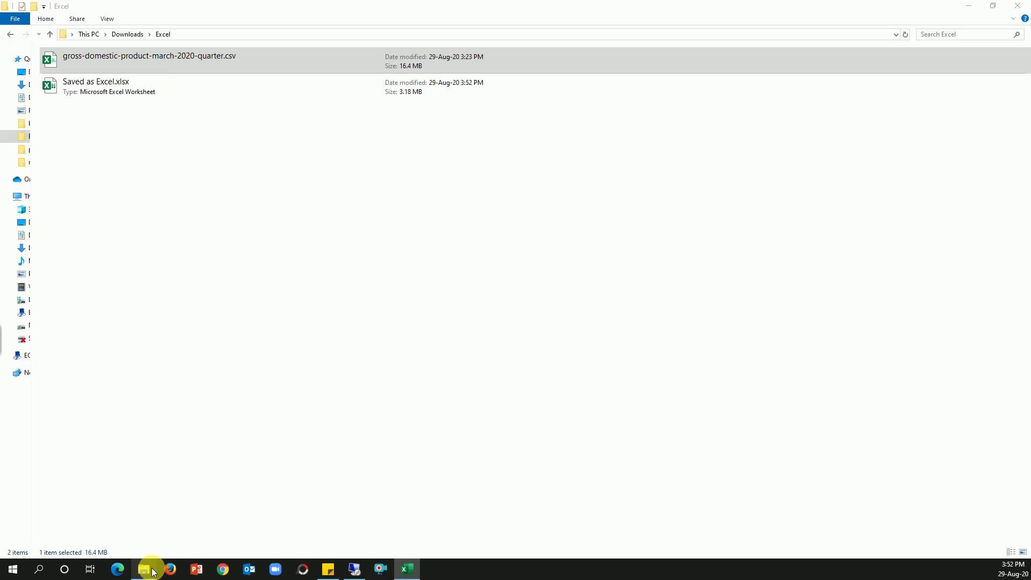
left_click(423, 91)
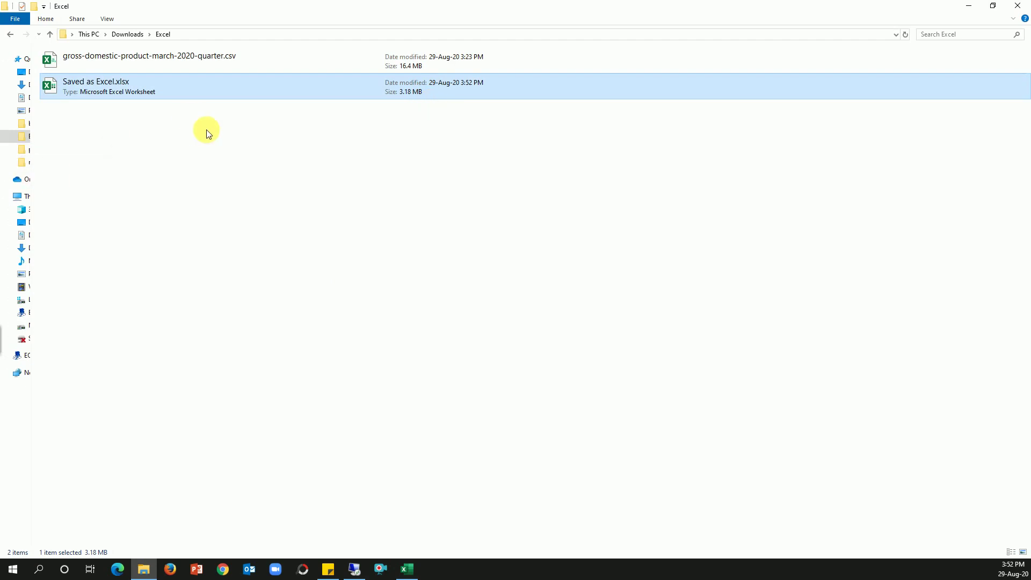
left_click(182, 60)
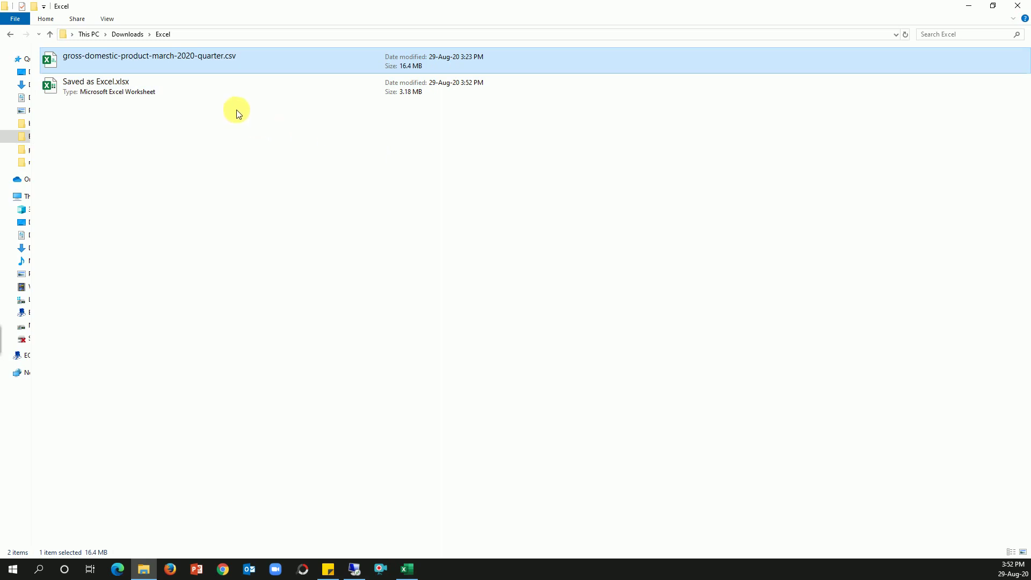
left_click(406, 568)
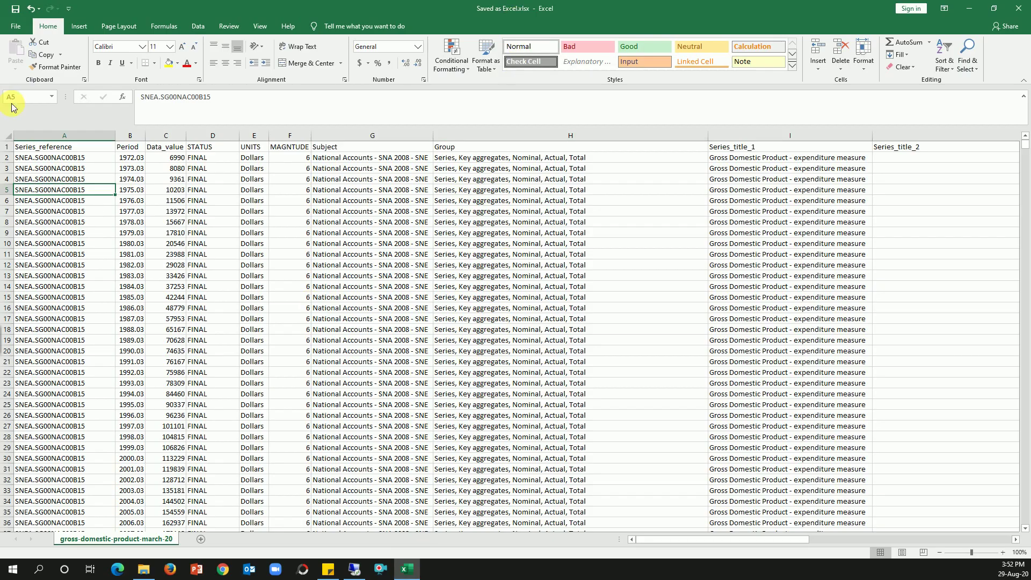
- Save a copy as Excel Binary Workbook (*.xlsb) named 'Saved as Excel Binary.xlsb' in Downloads\Excel
left_click(22, 28)
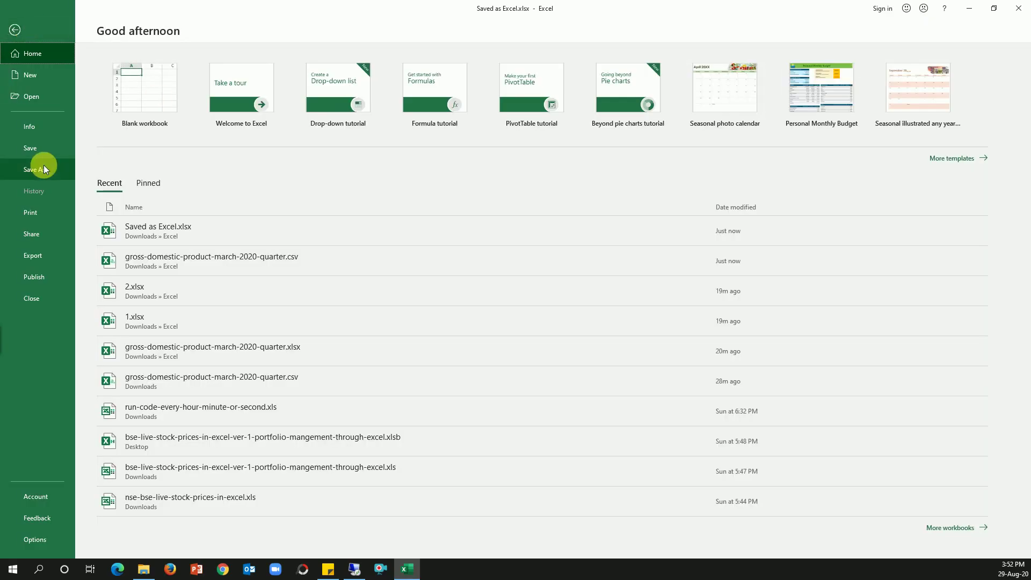
left_click(43, 168)
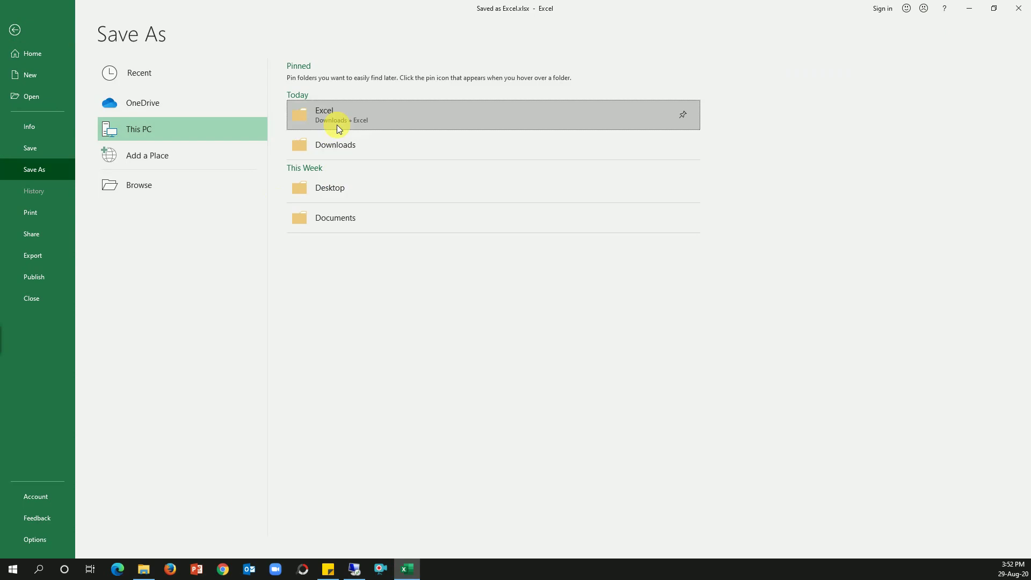
left_click(336, 118)
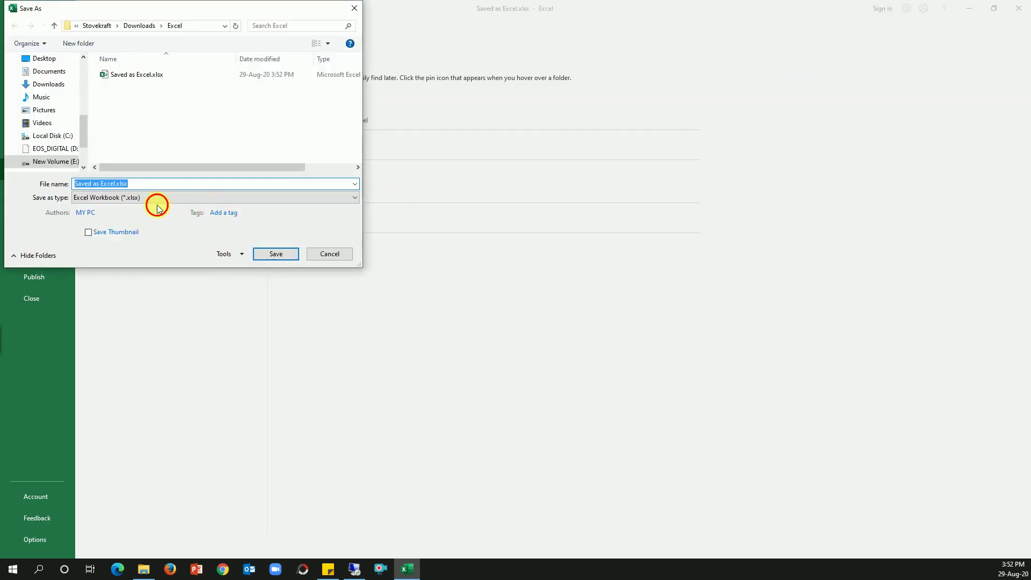
left_click(145, 198)
left_click(155, 220)
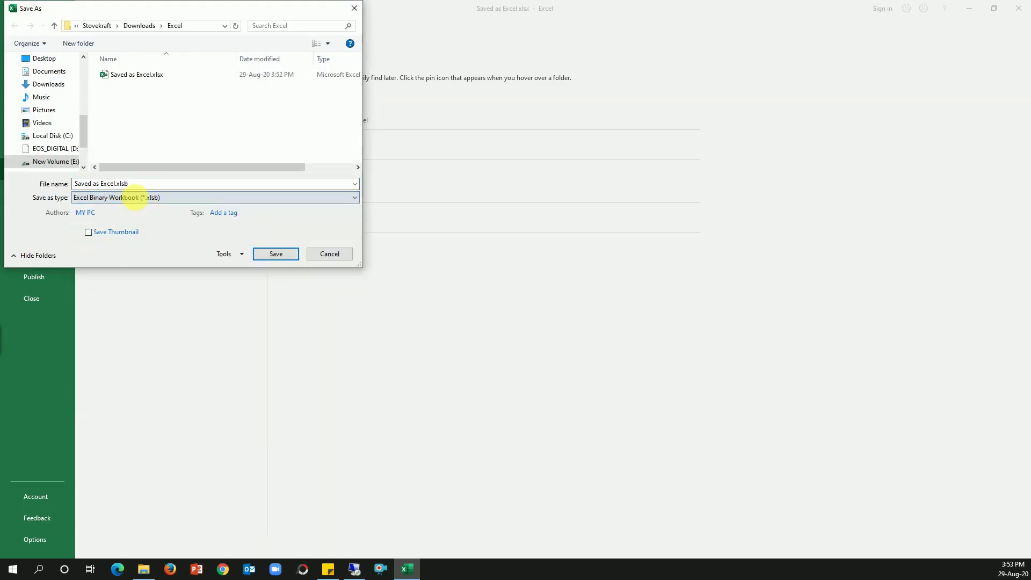
double_click(133, 184)
left_click(135, 184)
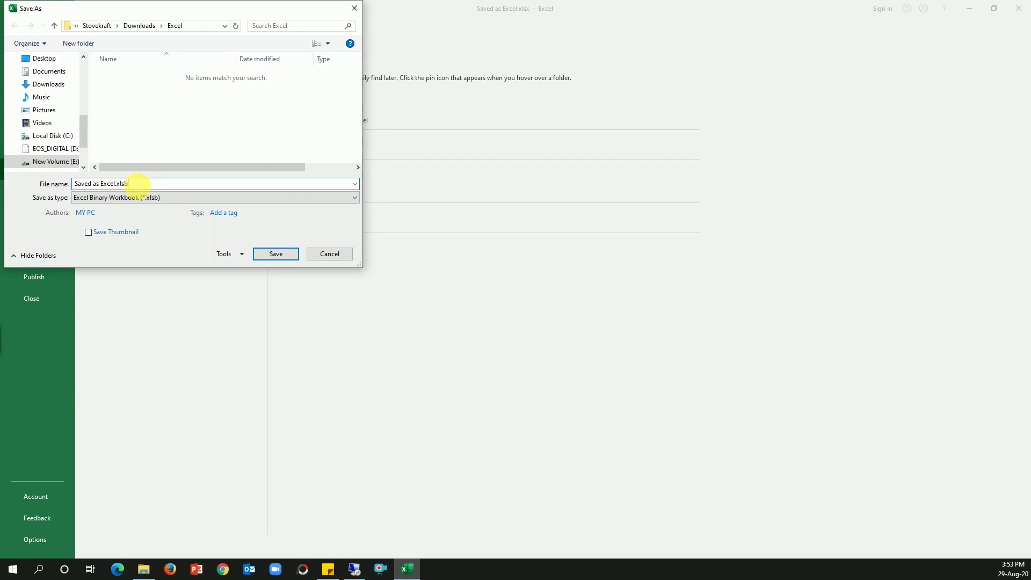
key("BackSpace")
key("BackSpace")
type("Binary")
key("Return")
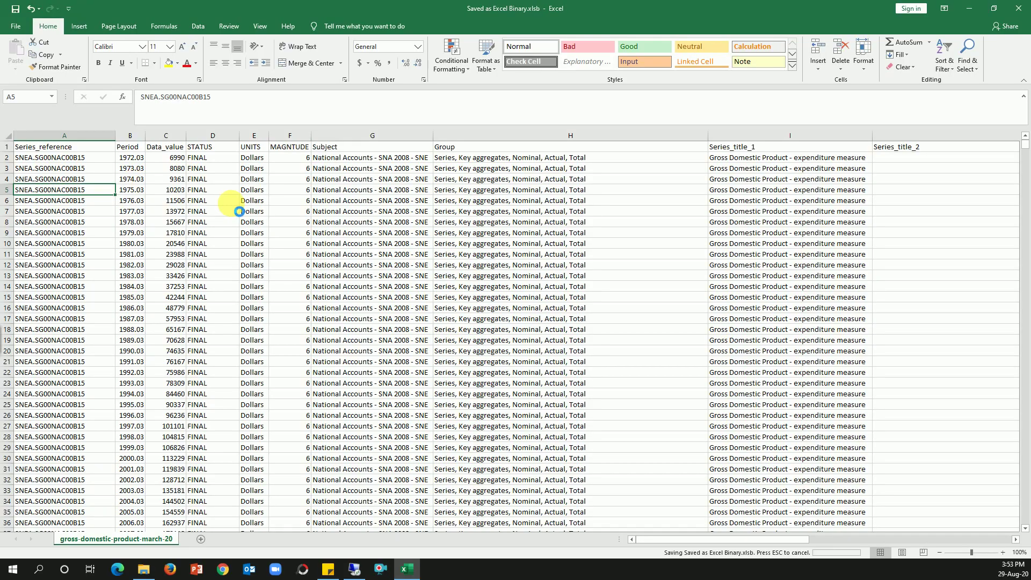
left_click(143, 568)
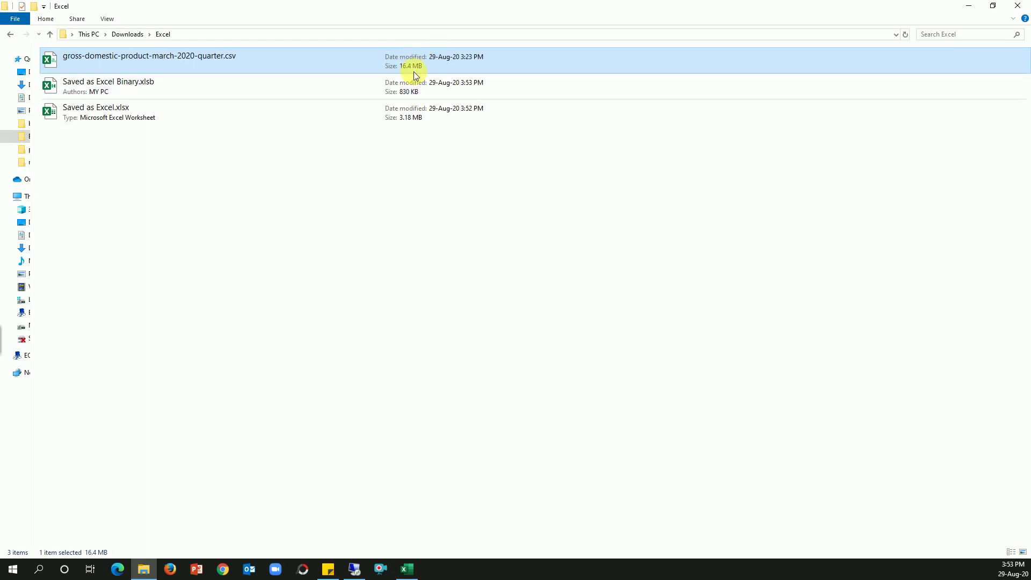
left_click(425, 119)
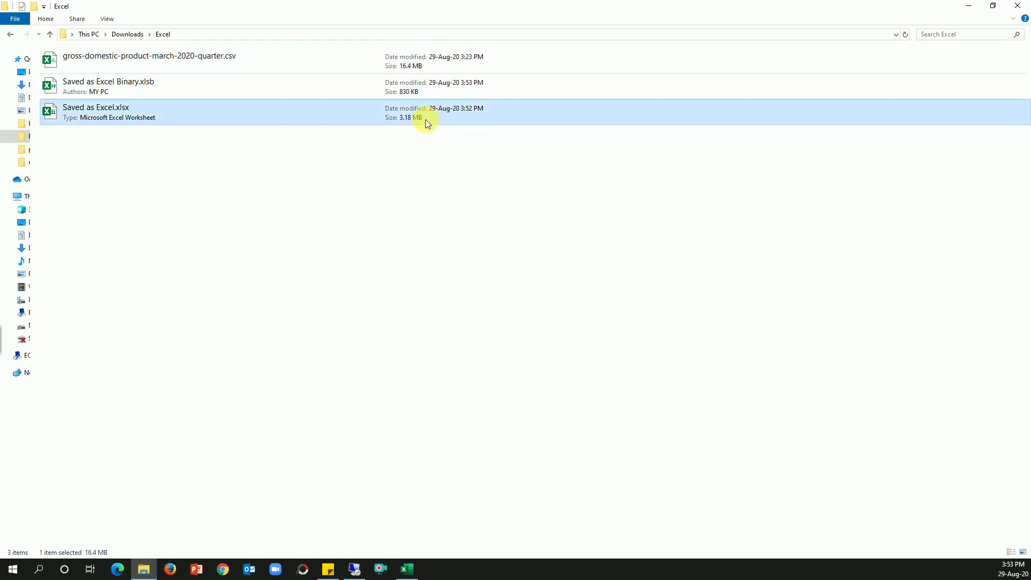
left_click(421, 92)
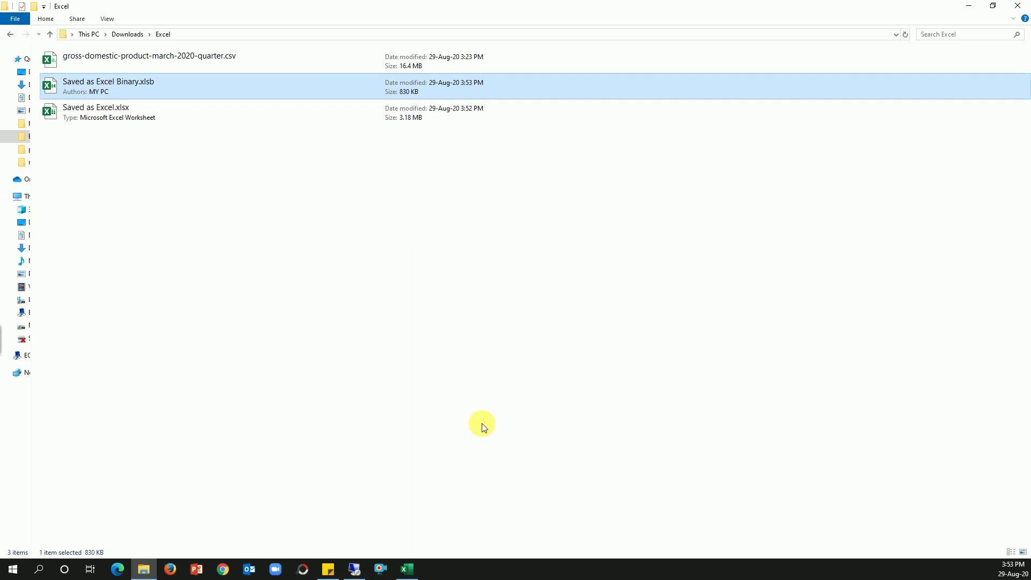
left_click(407, 567)
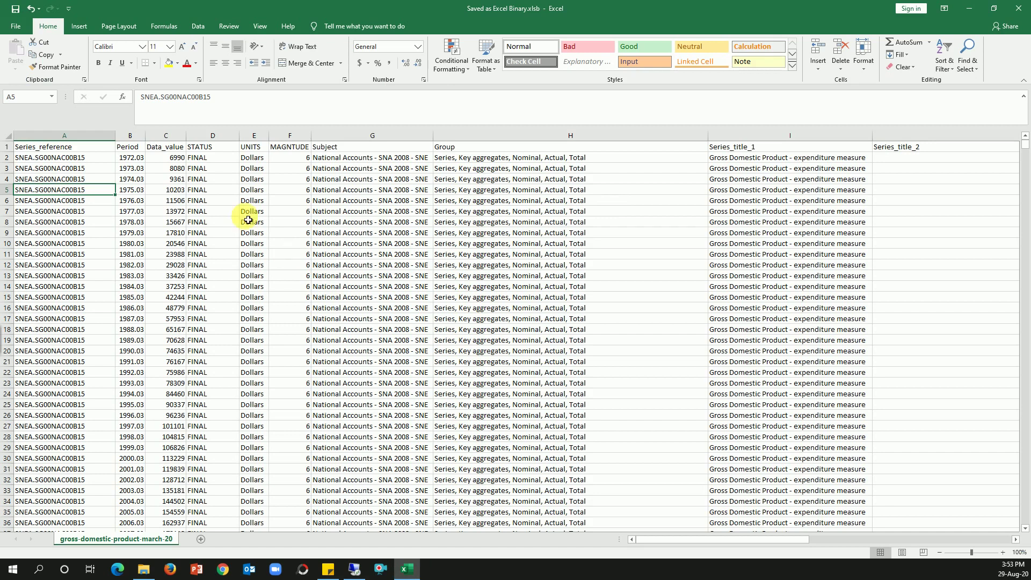
- Insert a PivotTable from the GDP data on a new worksheet
left_click(79, 26)
left_click(20, 49)
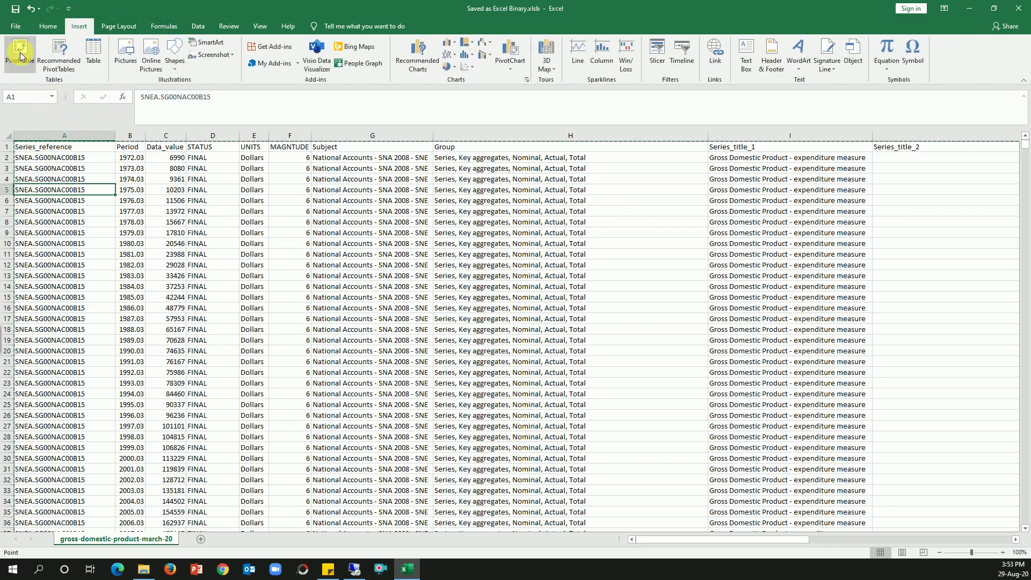
left_click(381, 255)
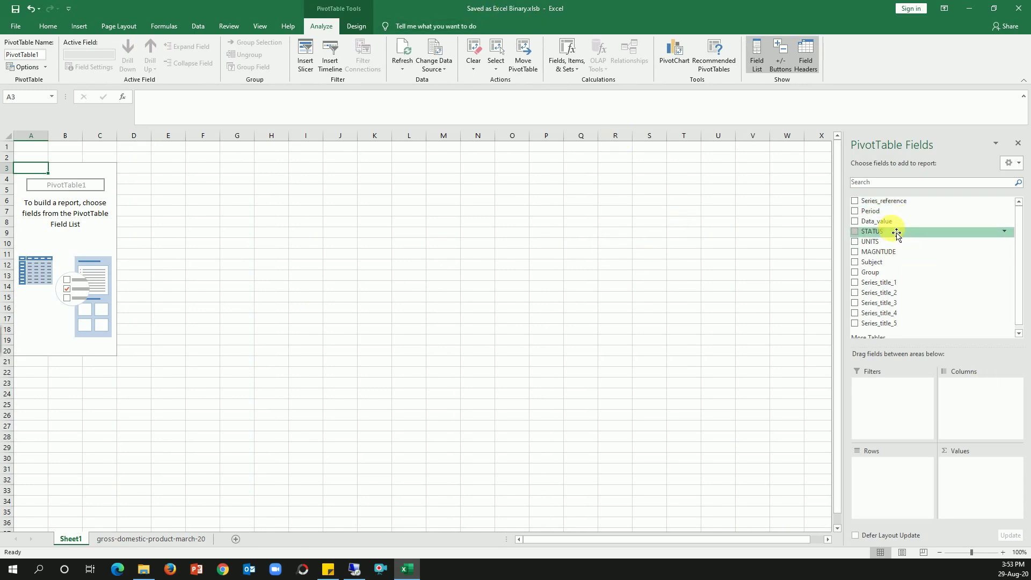
- Lay out the pivot by UNITS and Period with Sum of Data_value, then save the workbook
left_click_drag(908, 421, 892, 485)
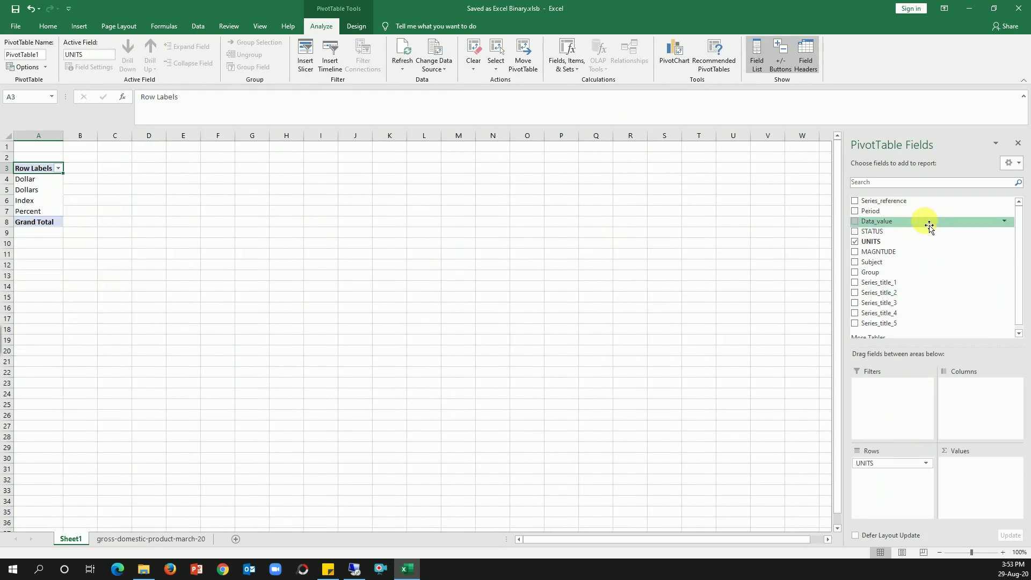
left_click_drag(901, 211, 914, 486)
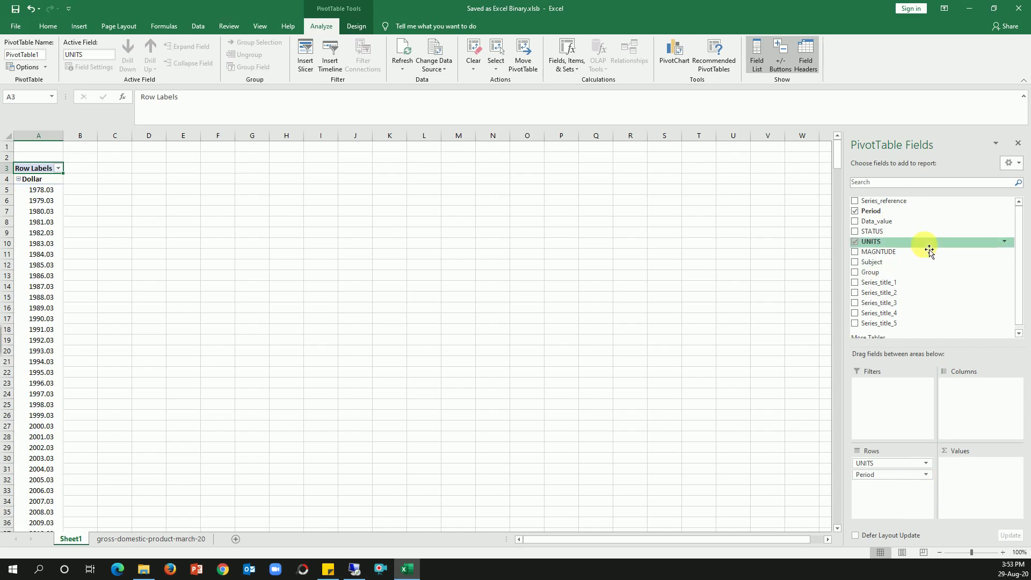
scroll(916, 271, "down", 1)
scroll(923, 313, "up", 1)
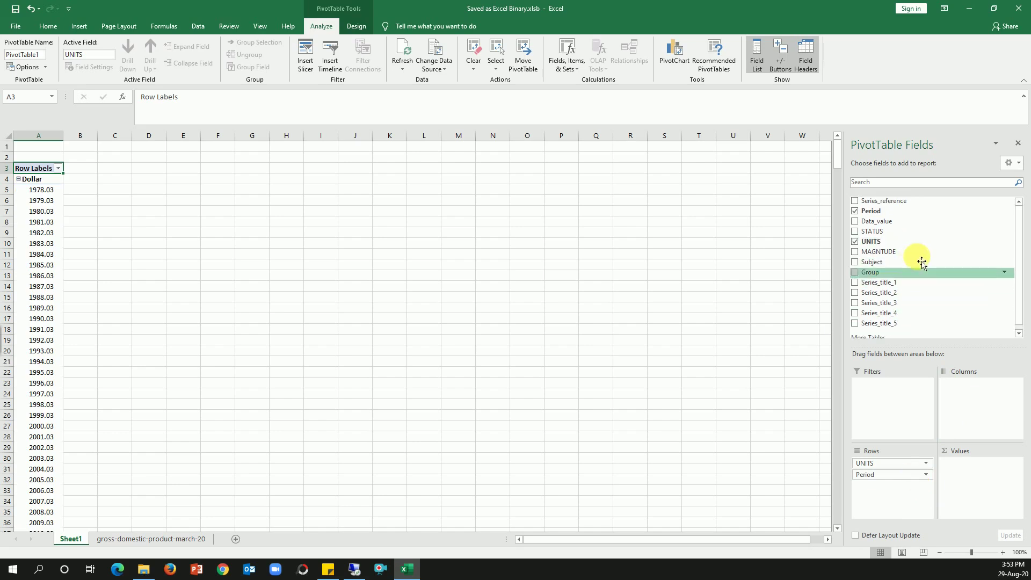
left_click_drag(902, 230, 977, 488)
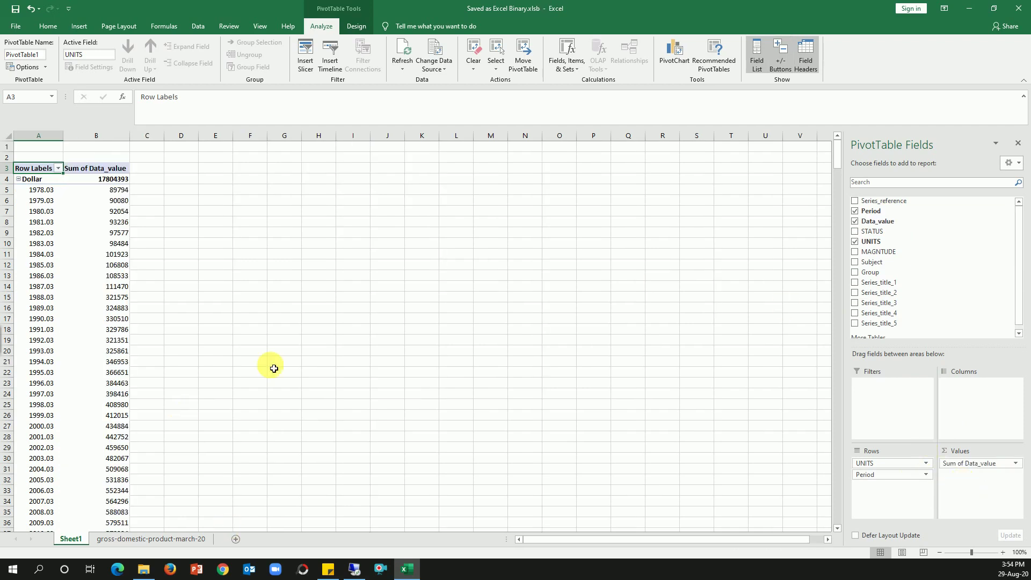
left_click(14, 12)
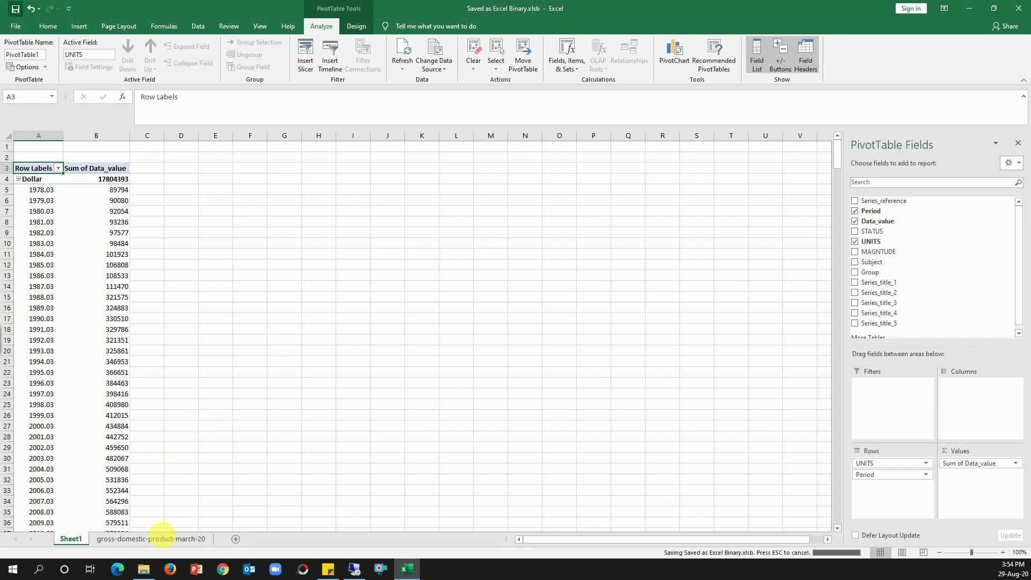
left_click(143, 568)
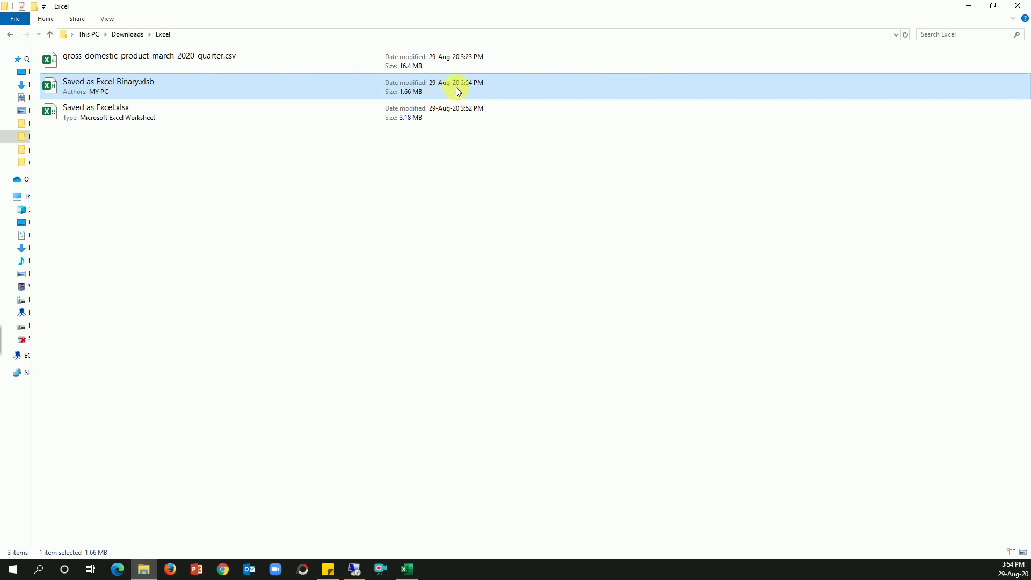
left_click(411, 570)
left_click(103, 244)
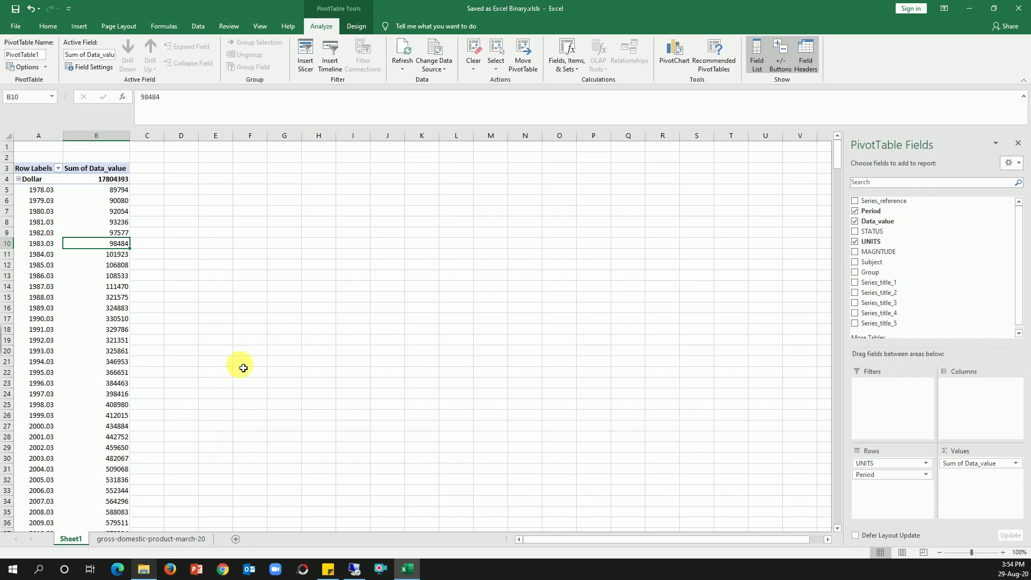
- Open PivotTable Options, close it unchanged, and select cell B7 inside the pivot
left_click(28, 67)
left_click_drag(322, 58, 400, 143)
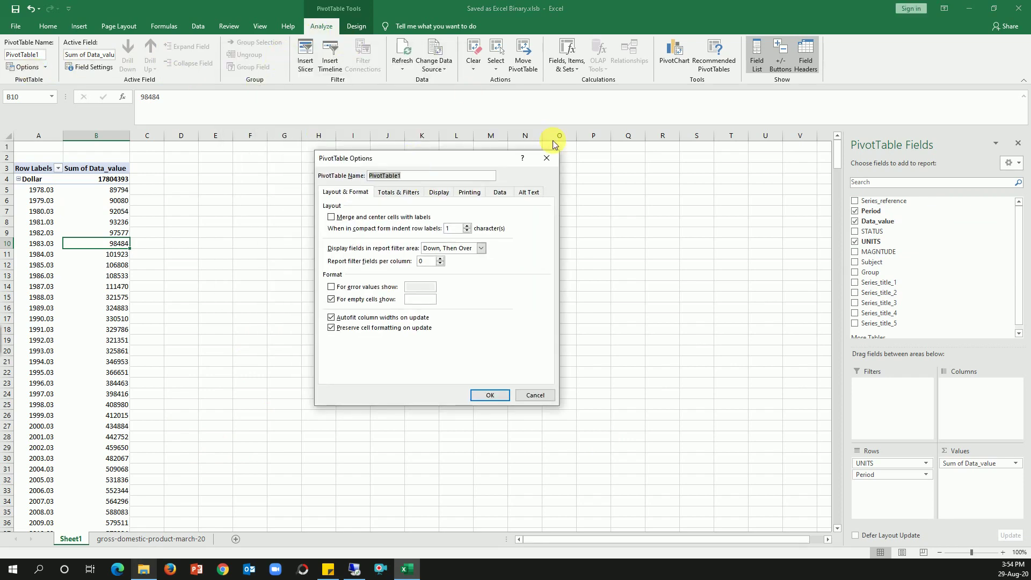
left_click(547, 158)
left_click(102, 211)
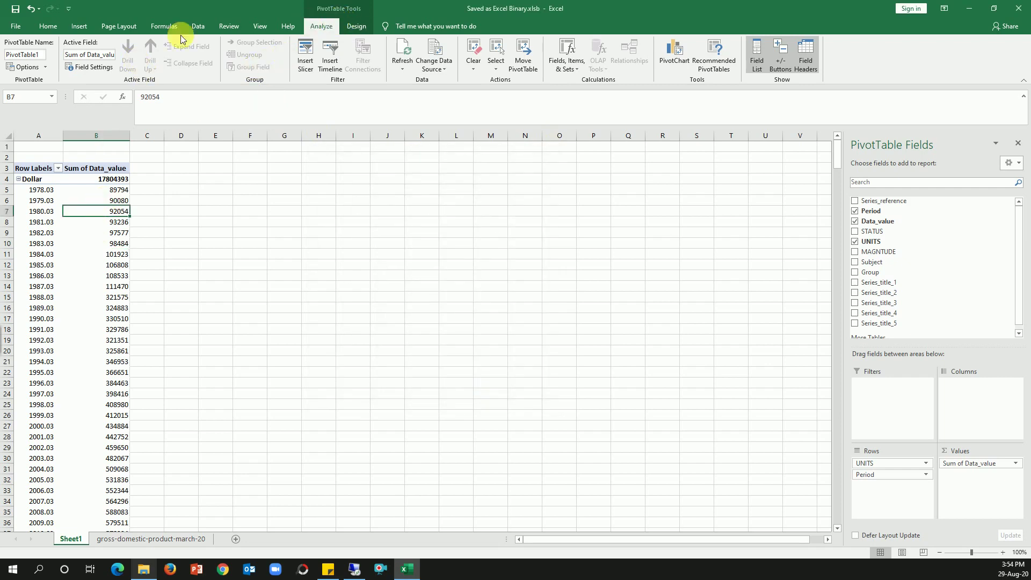
- In PivotTable Options' Data tab, uncheck 'Save source data with file' and confirm
left_click(13, 72)
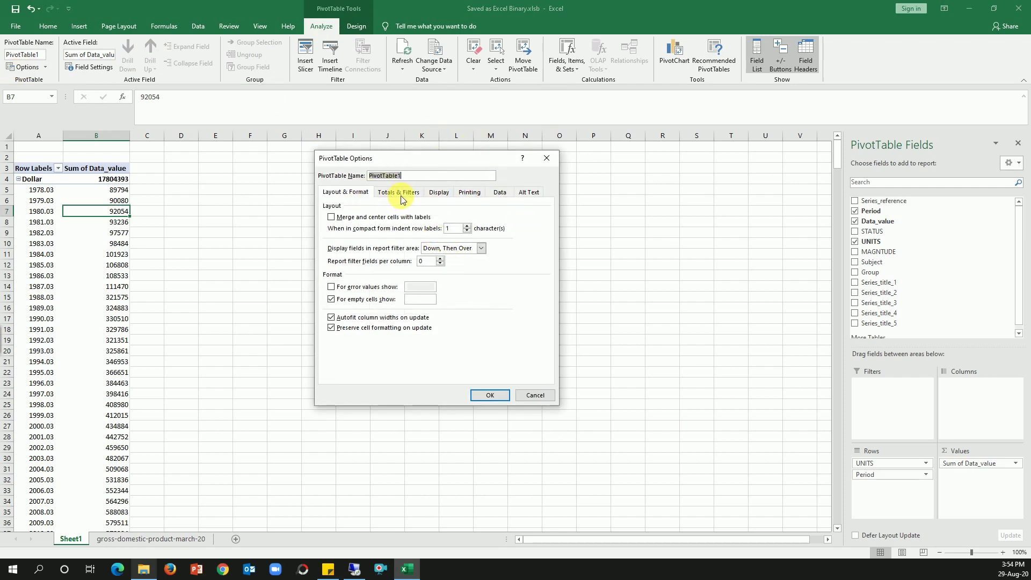
left_click(503, 194)
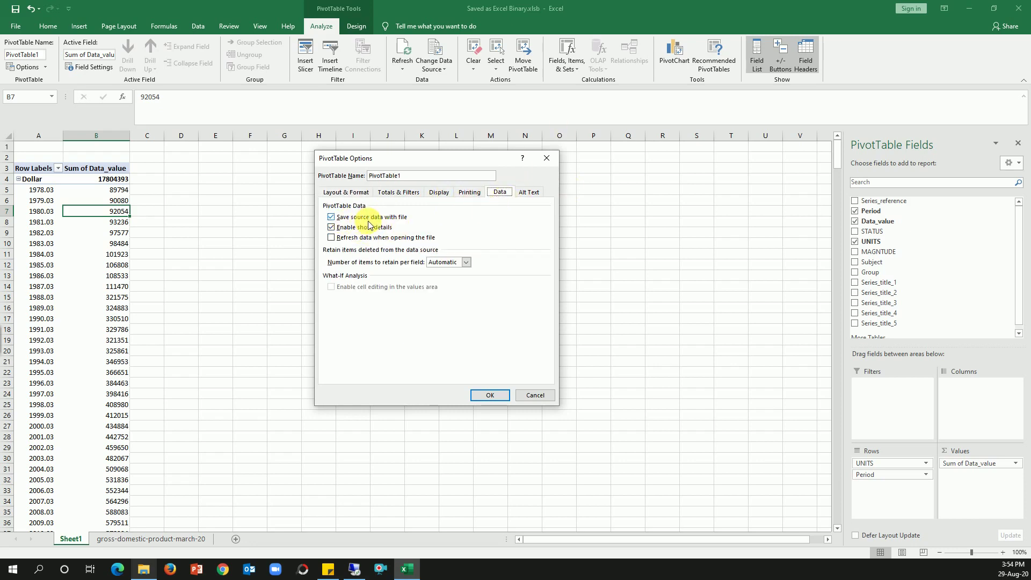
left_click(333, 217)
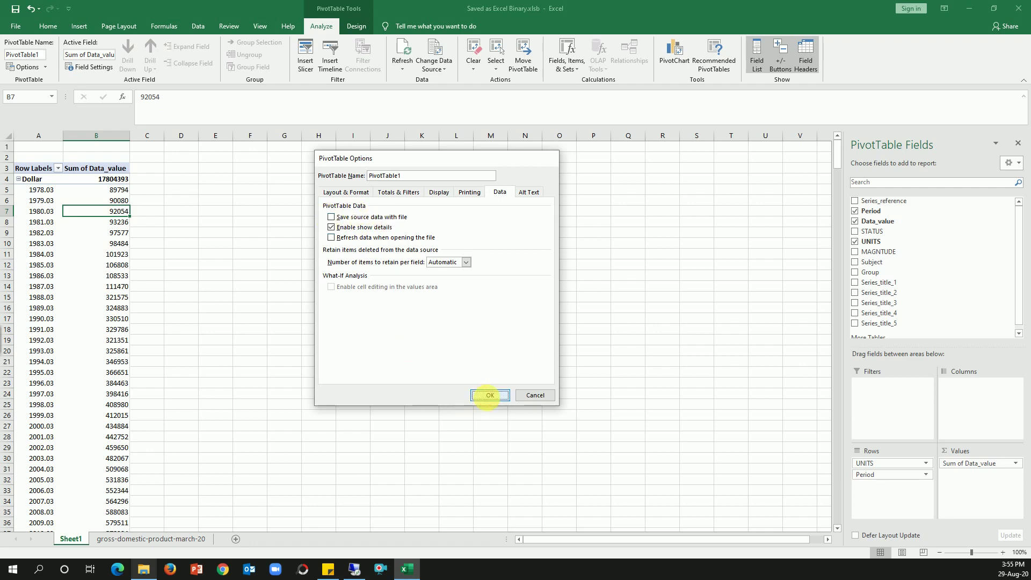
left_click(487, 395)
left_click(144, 568)
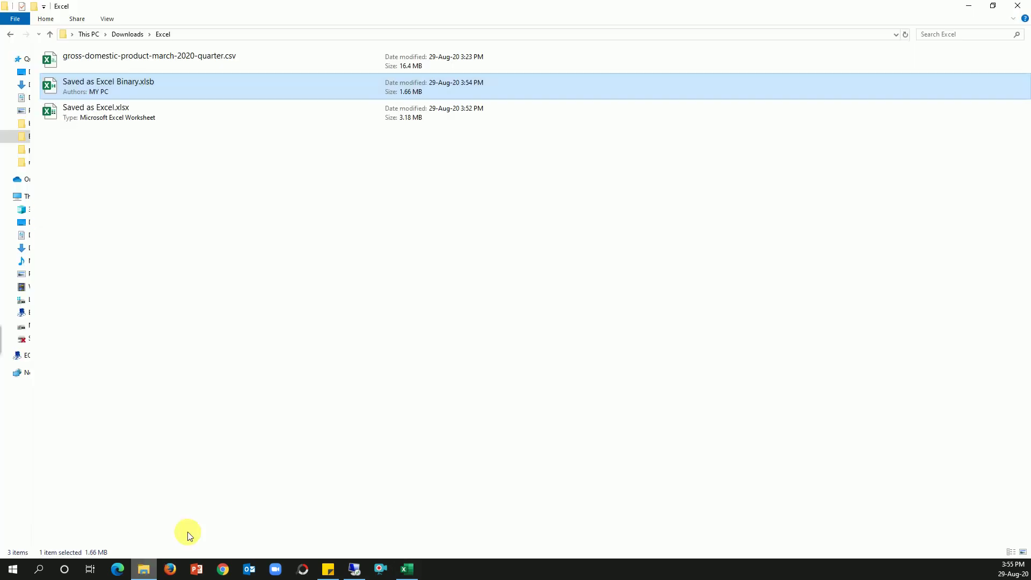
- Confirm in File Explorer that Saved as Excel Binary.xlsb is now 840 KB, then return to Excel
left_click(969, 5)
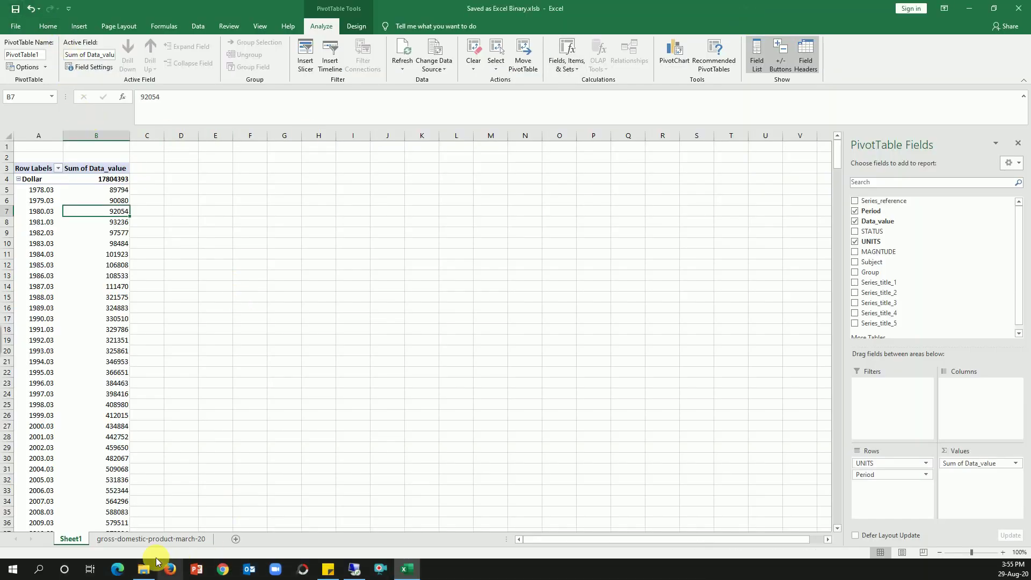
left_click(167, 544)
left_click(143, 568)
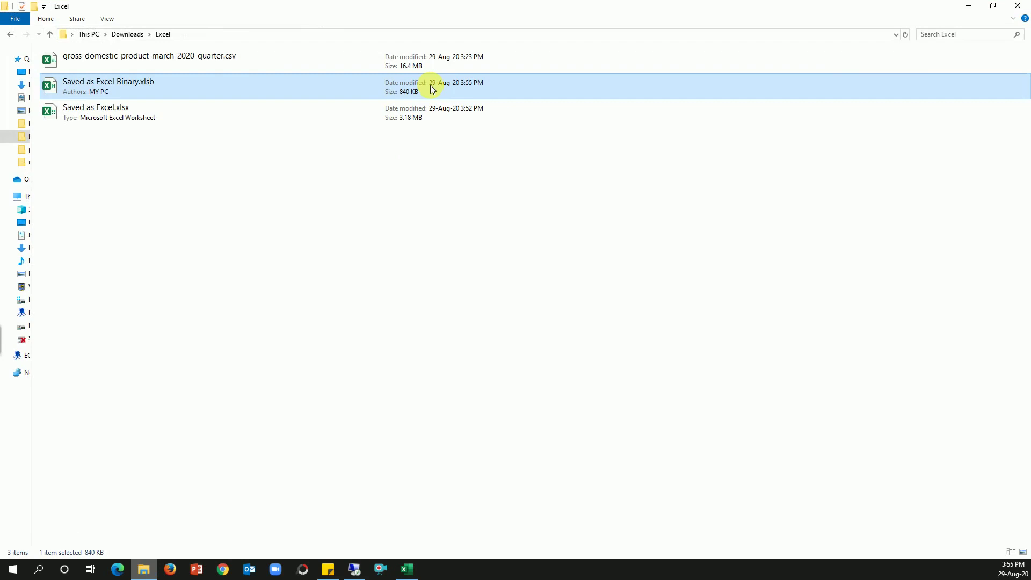
left_click(407, 569)
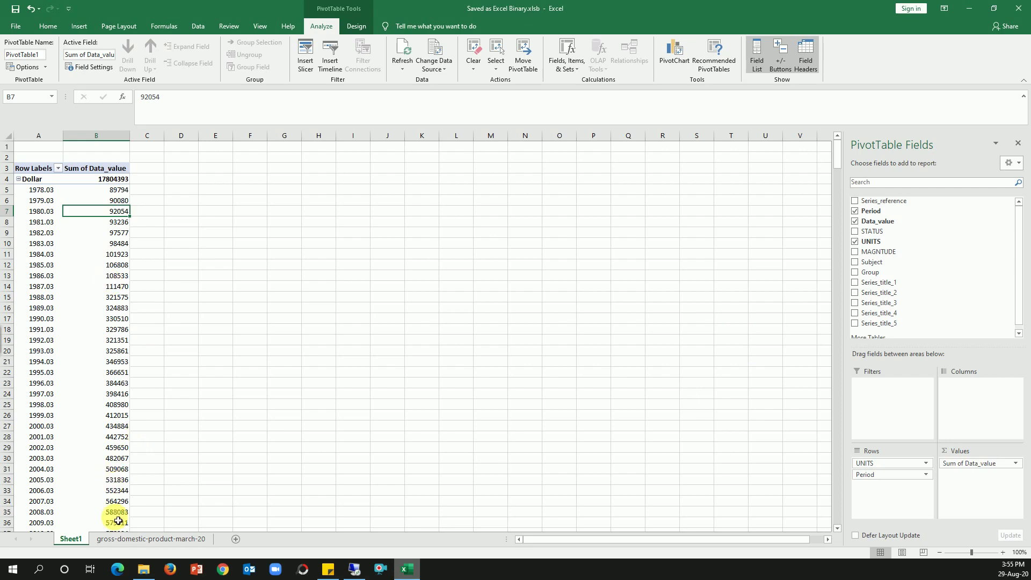
- Glance at the raw data sheet, refresh the Sheet1 pivot table, and close Excel
left_click(131, 538)
left_click(70, 538)
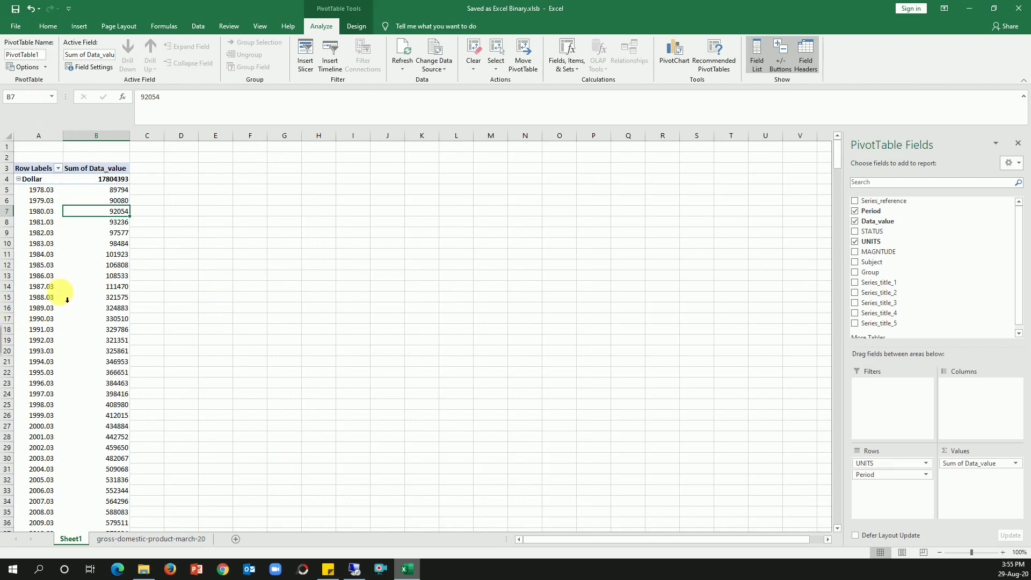
right_click(74, 252)
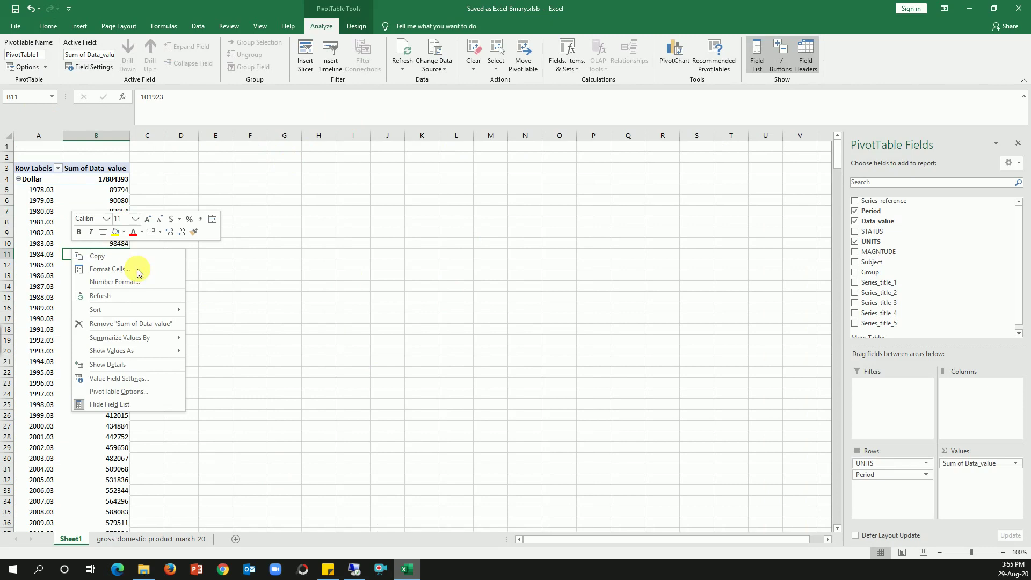
left_click(113, 295)
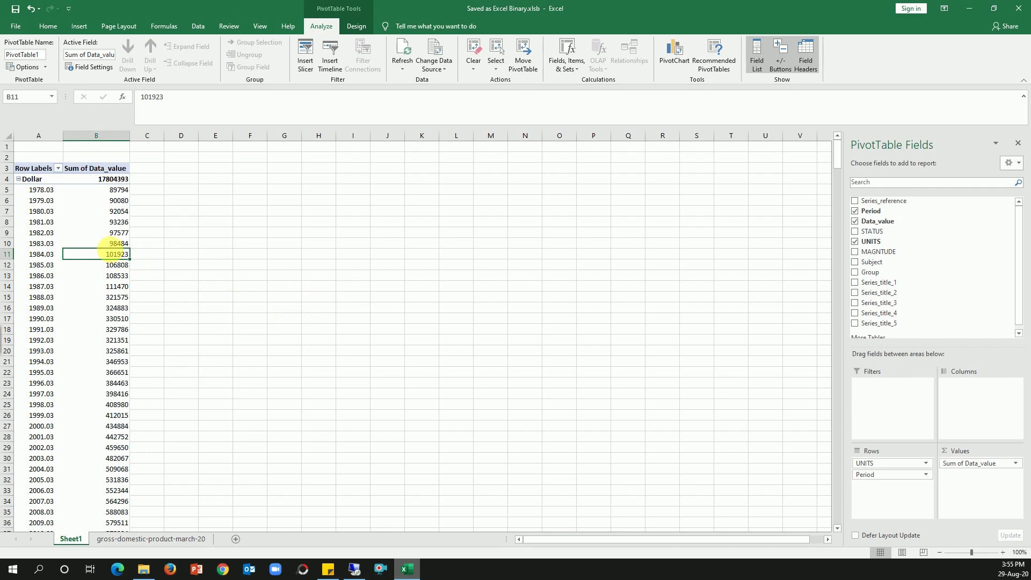
mouse_move(126, 248)
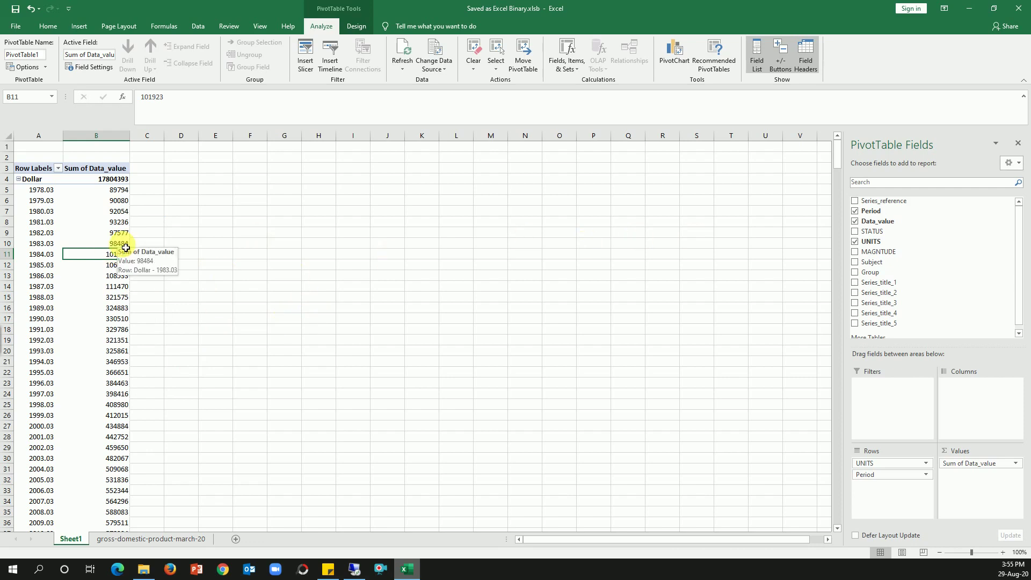
left_click(1022, 6)
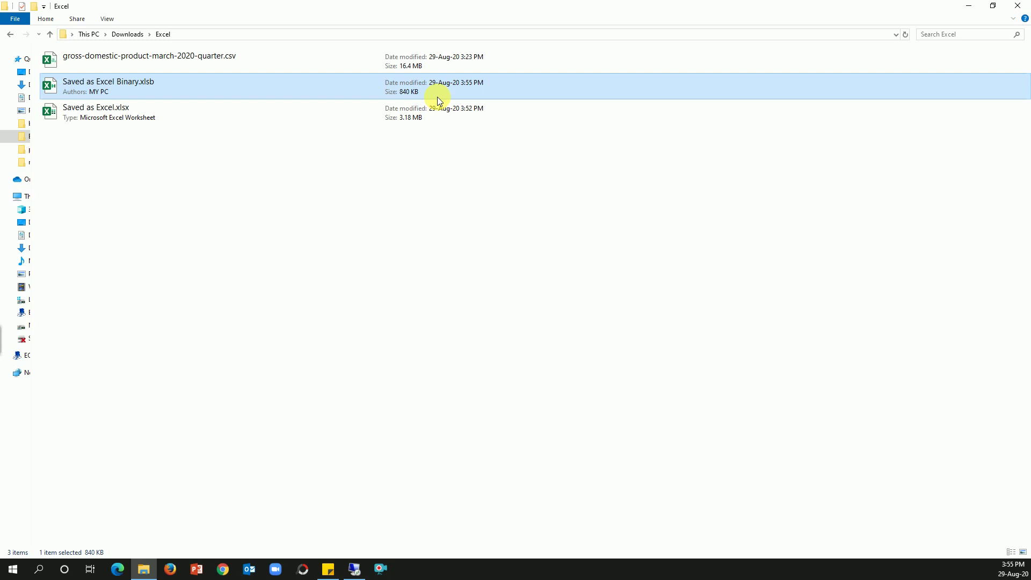
- Add a blank Microsoft Excel Worksheet to the Excel folder named DataAnalysis.xlsx
right_click(122, 187)
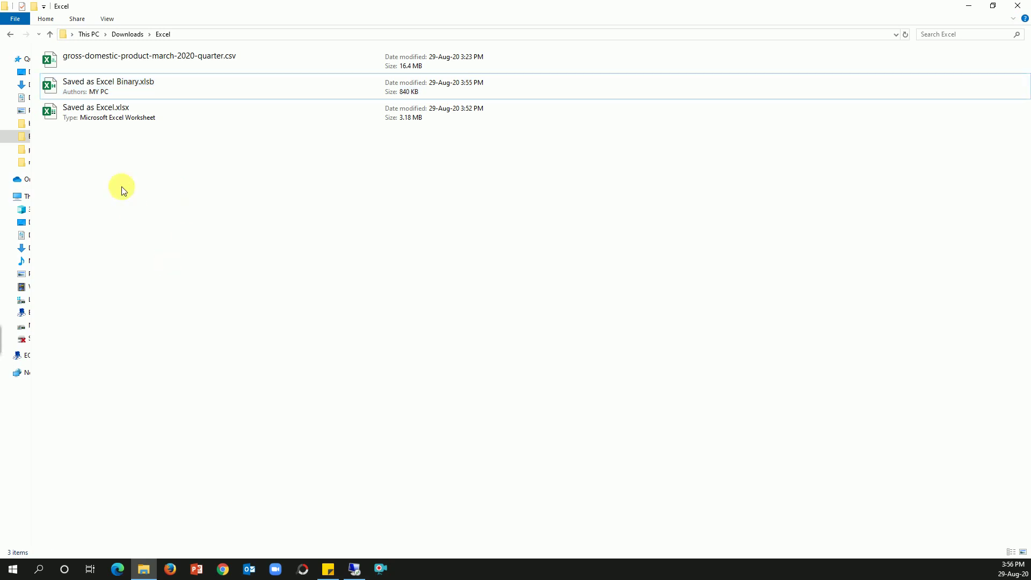
mouse_move(242, 316)
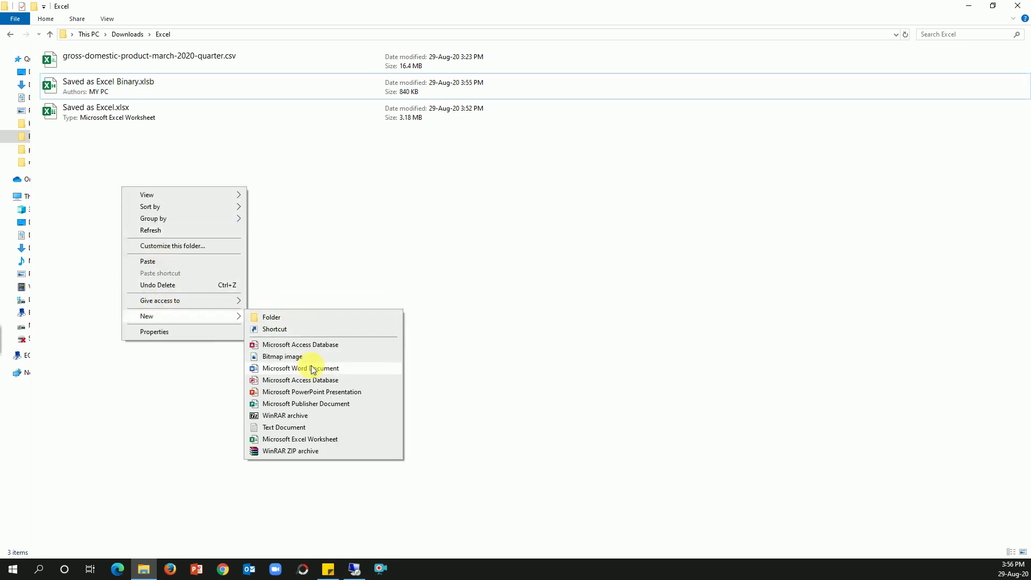
left_click(301, 439)
type("D")
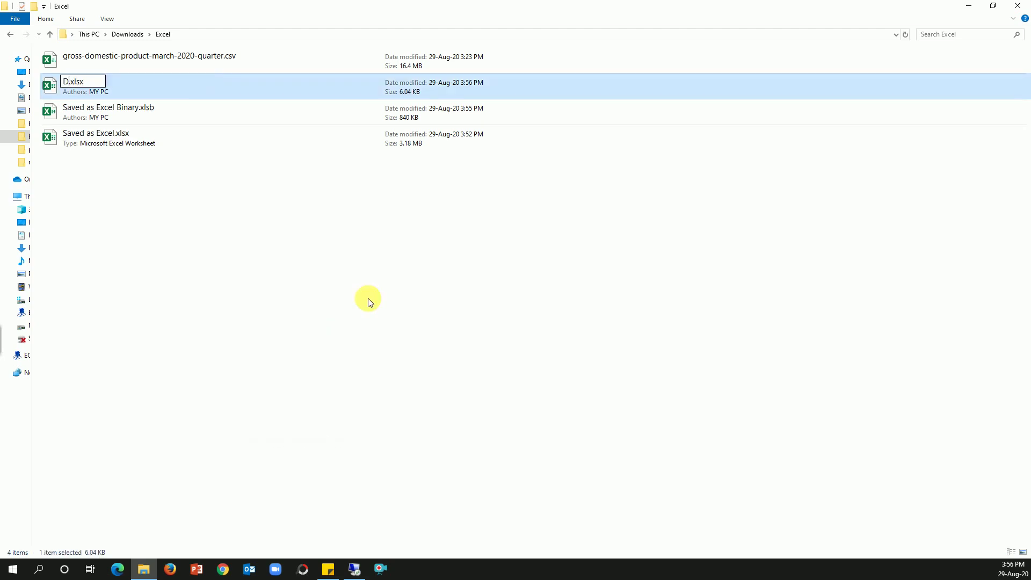
type("ataAnalysi")
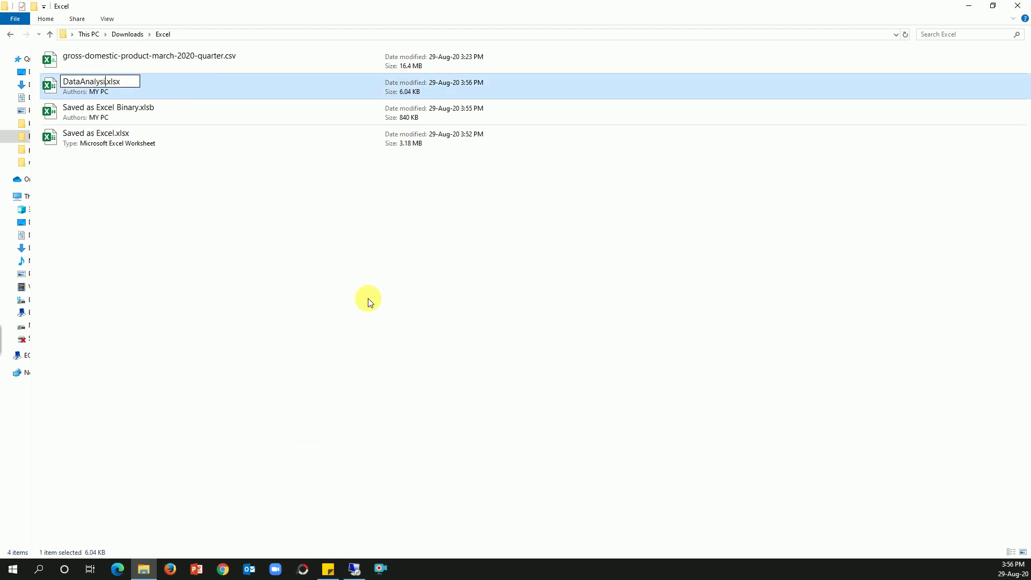
type("s")
key("Return")
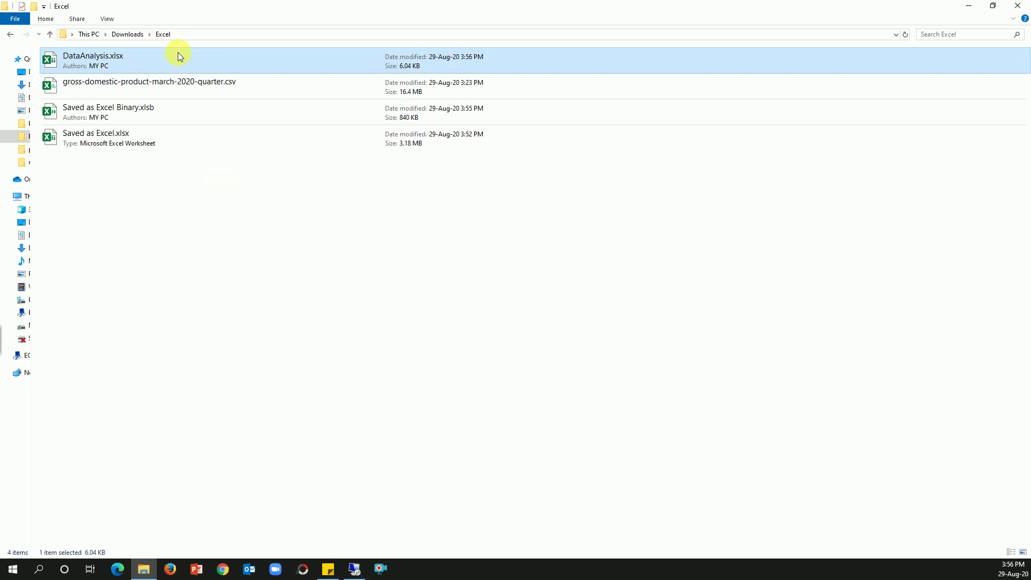
- Open DataAnalysis.xlsx, select D4, and start a PivotTable from an external data source connection
double_click(136, 59)
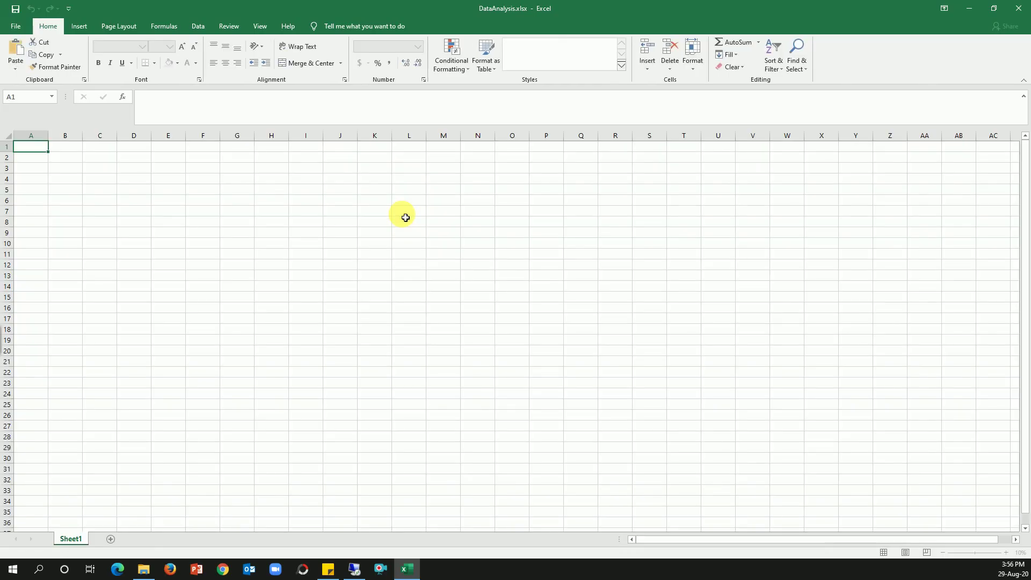
left_click(138, 181)
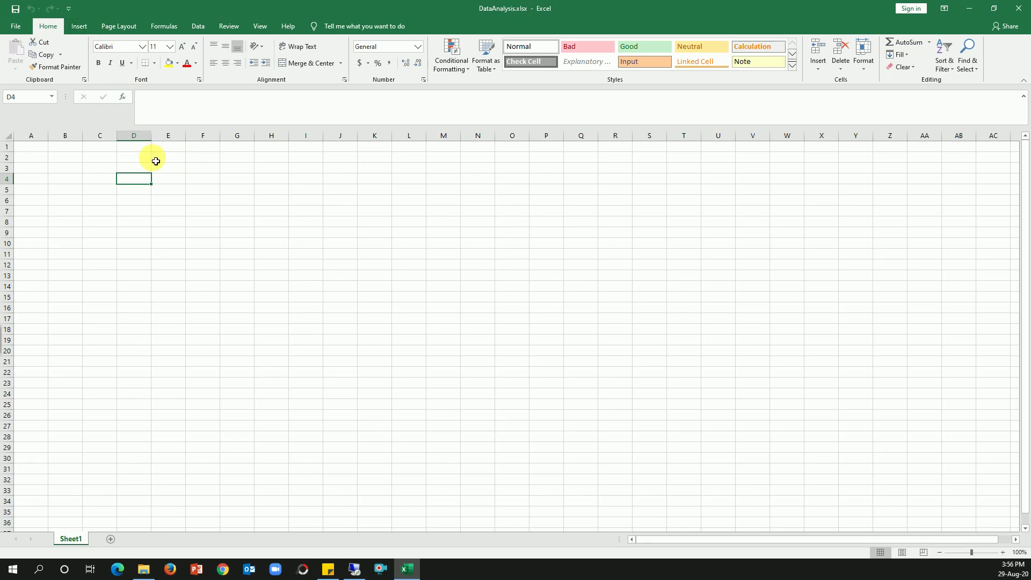
left_click(79, 26)
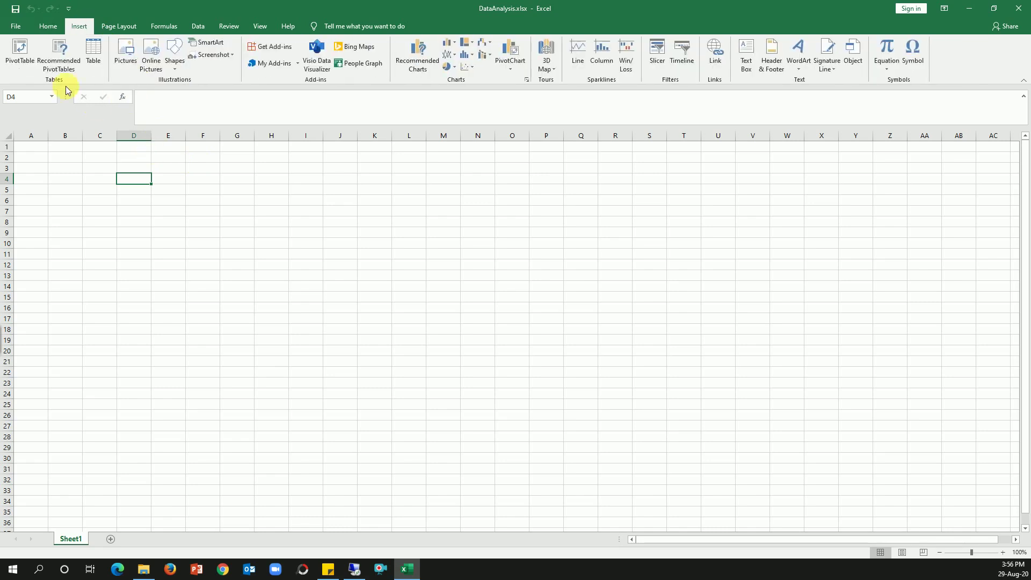
left_click(26, 54)
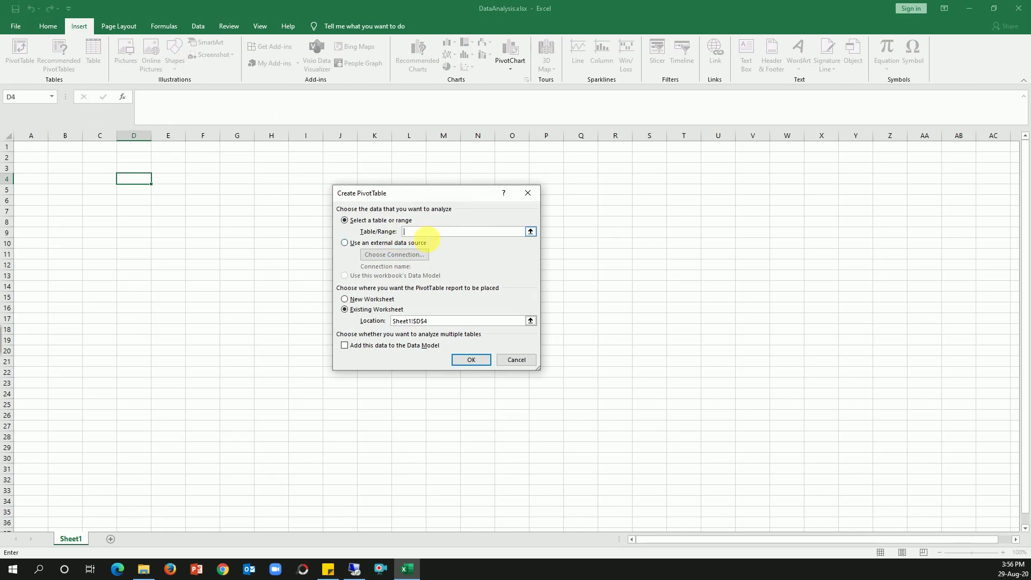
left_click(344, 245)
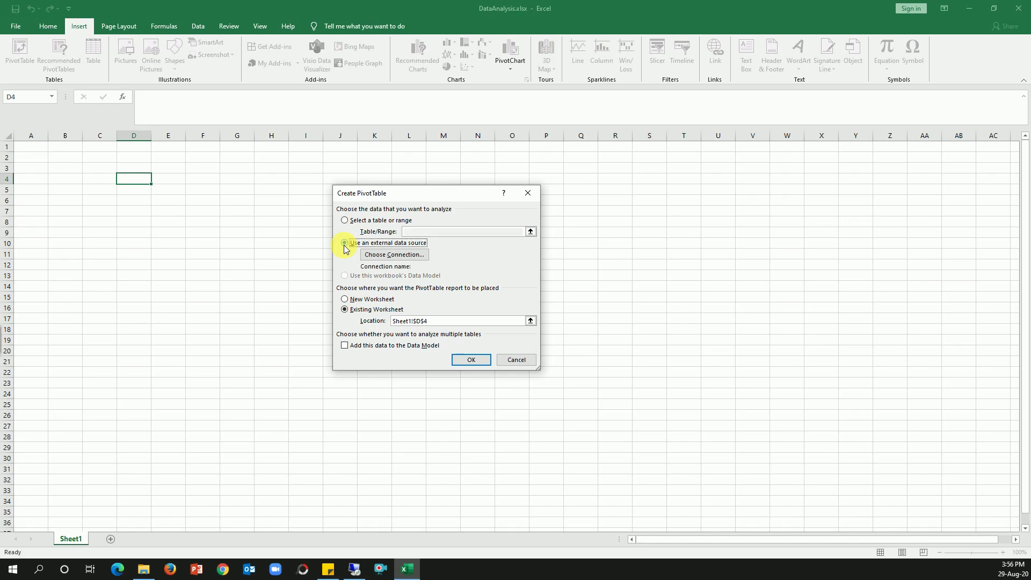
left_click(400, 256)
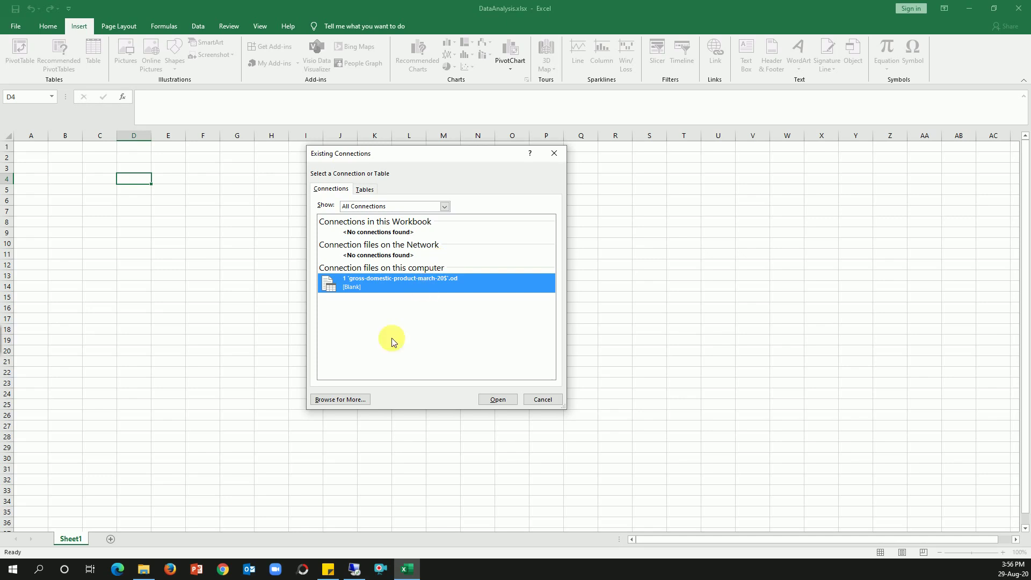
- Use Saved as Excel.xlsx from Downloads\Excel as the pivot's source table and place it at D4
left_click(324, 401)
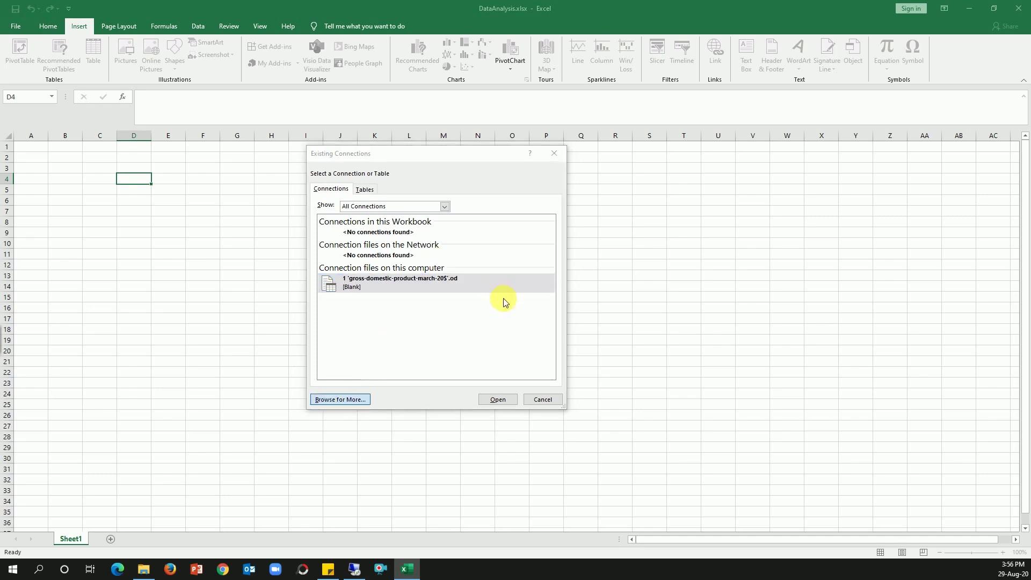
scroll(368, 279, "up", 5)
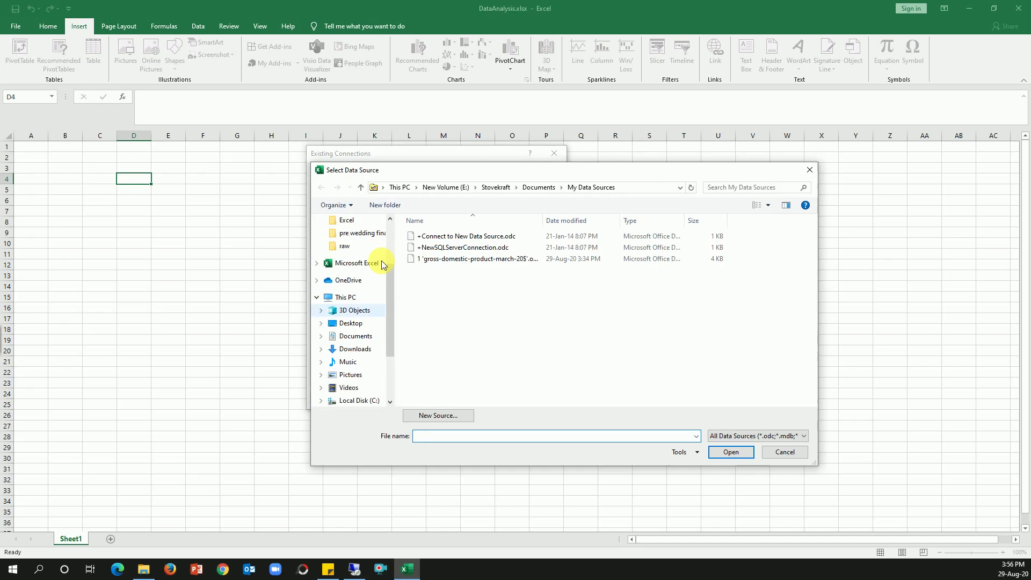
left_click(360, 284)
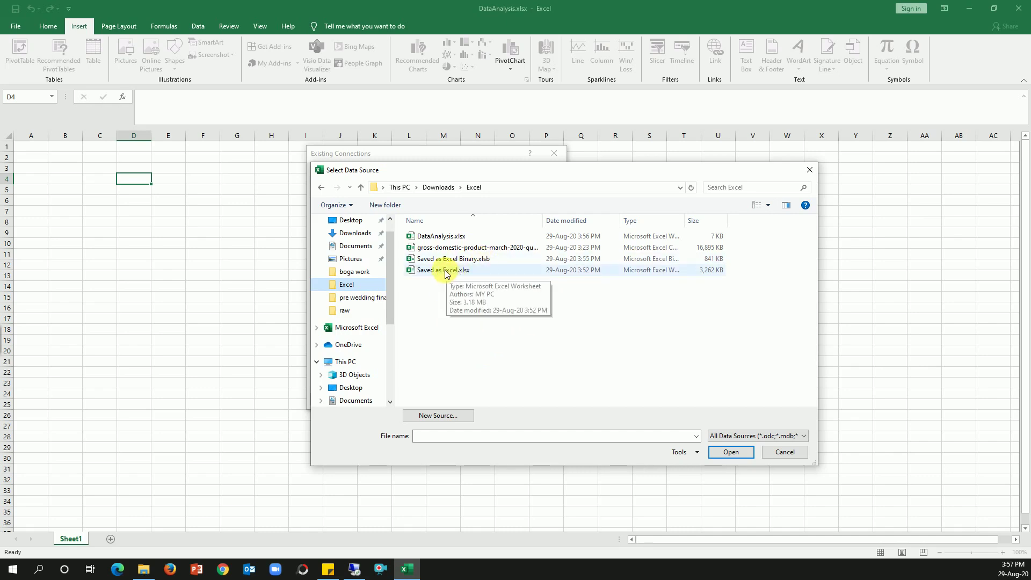
left_click(462, 271)
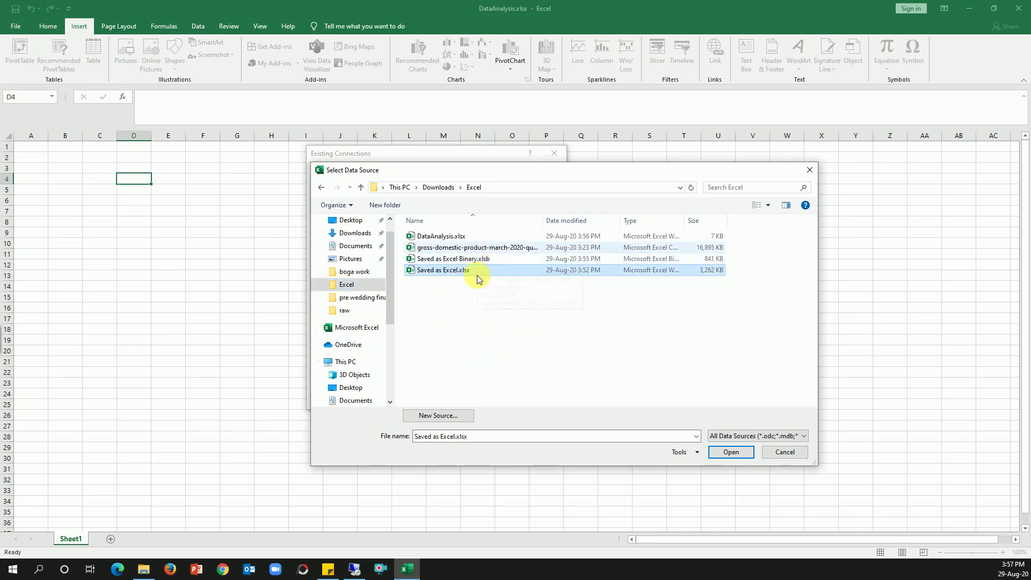
left_click(732, 452)
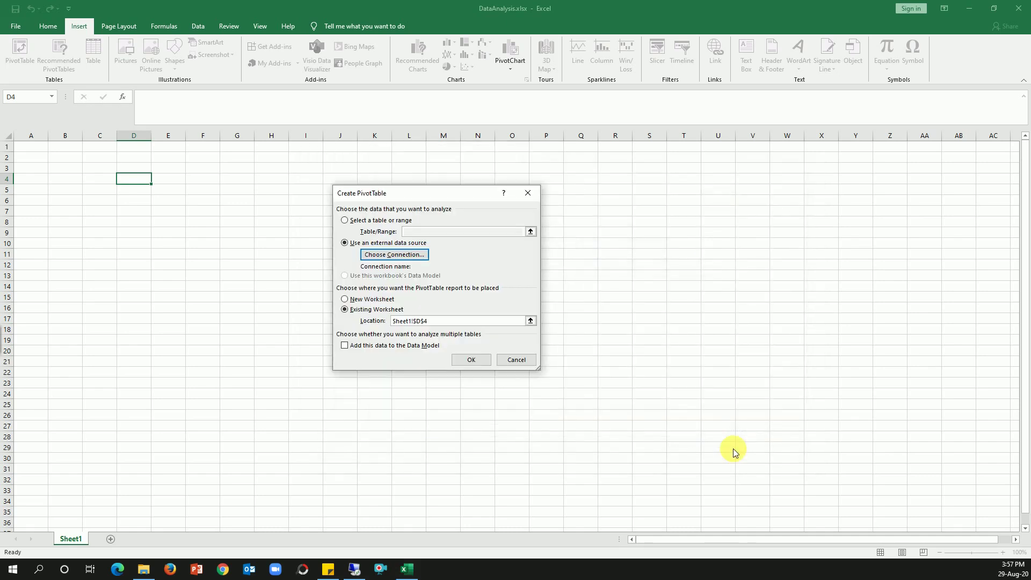
left_click_drag(698, 426, 562, 218)
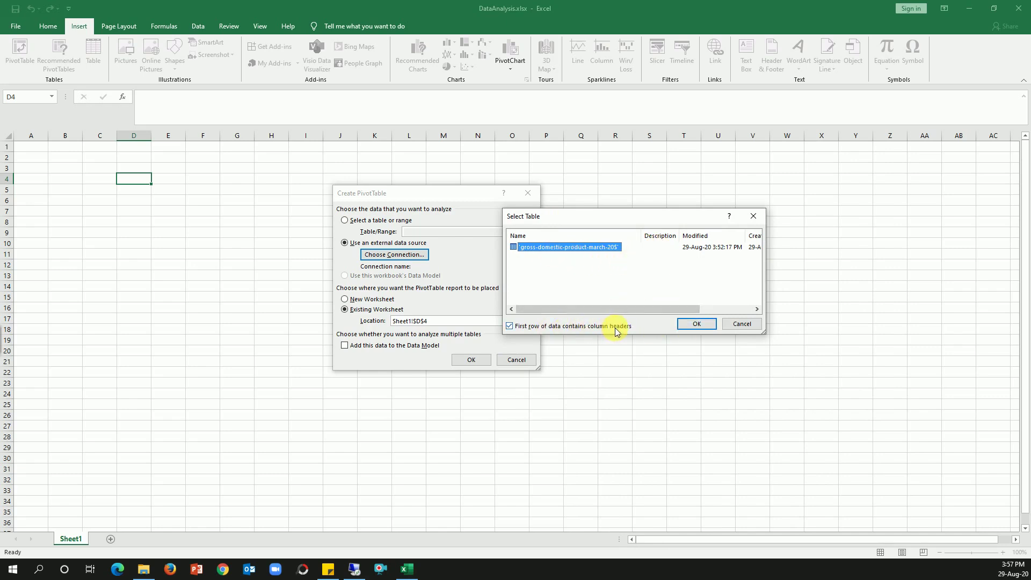
left_click(695, 324)
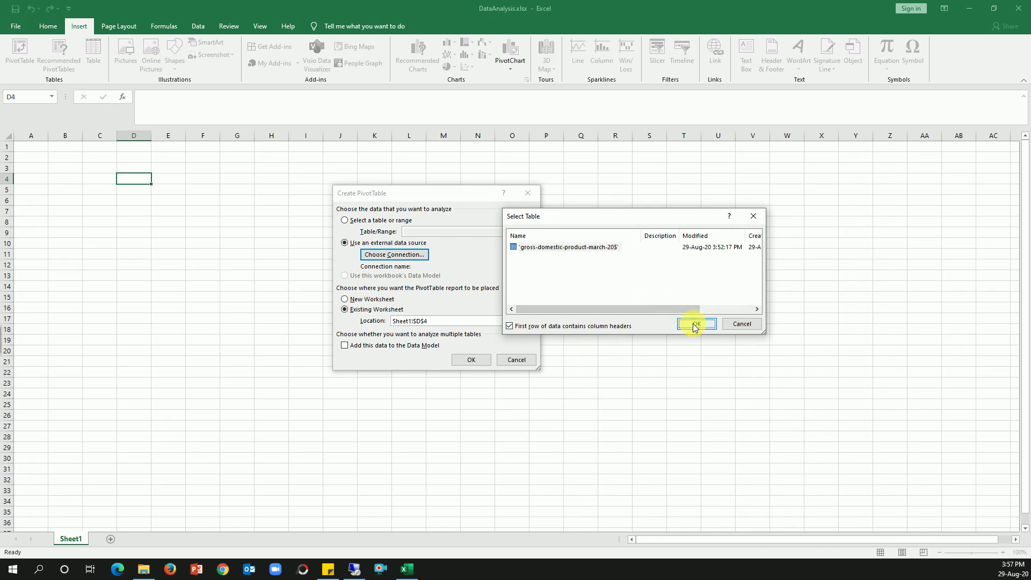
left_click(473, 358)
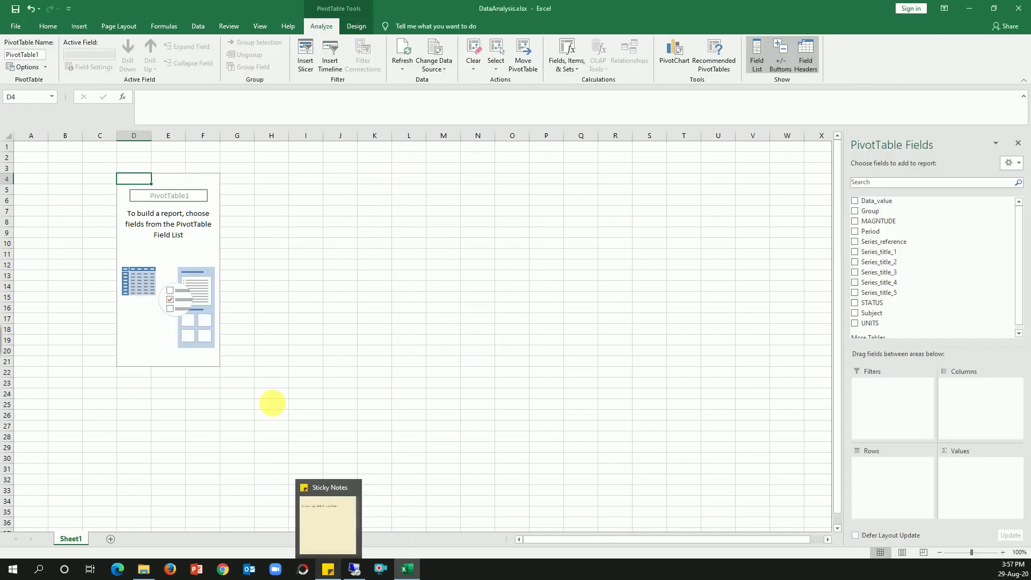
- Add Data_value as the summed value and Group as pivot rows, then switch to File Explorer
left_click_drag(881, 200, 964, 463)
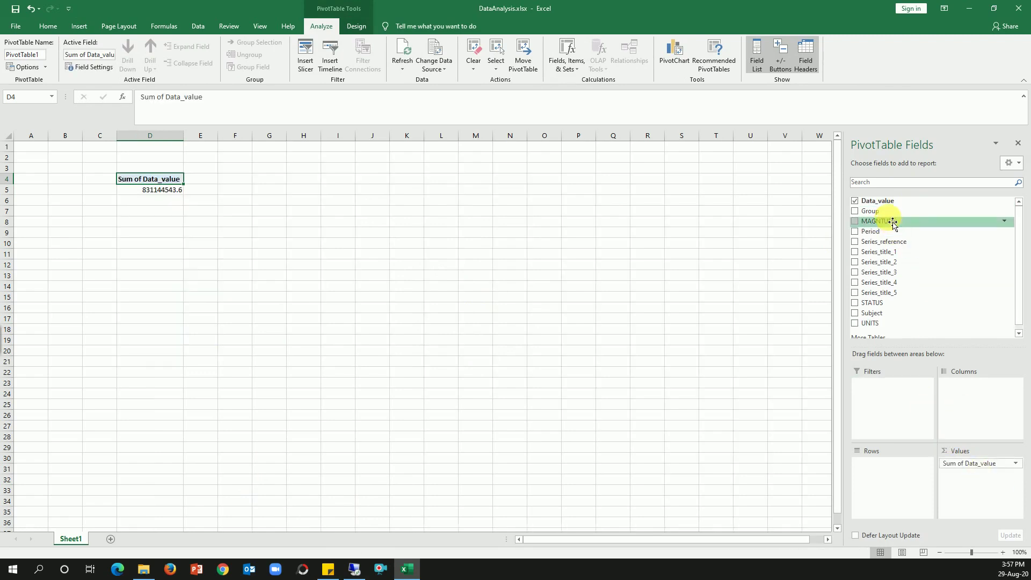
left_click_drag(886, 210, 883, 475)
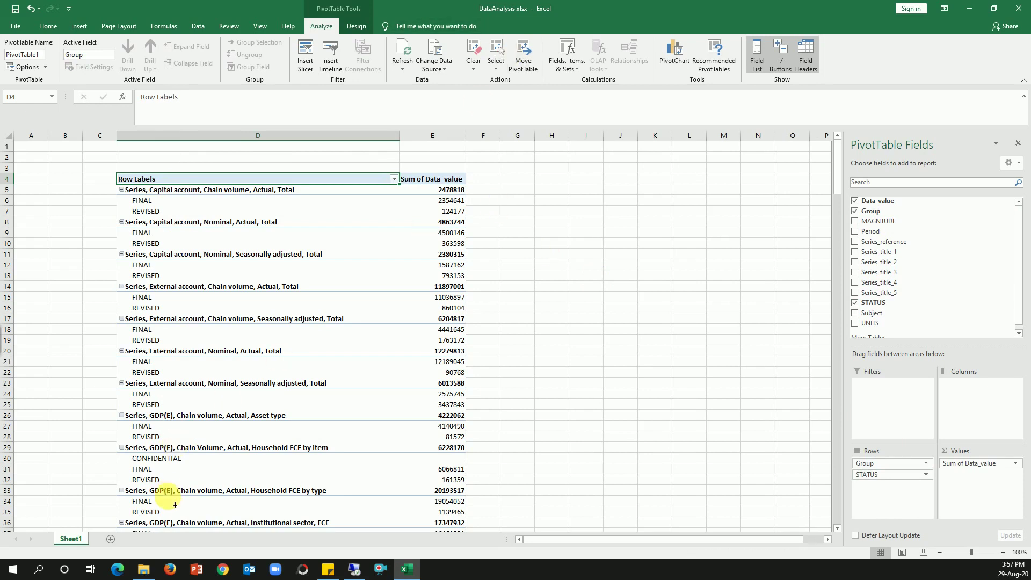
left_click(143, 569)
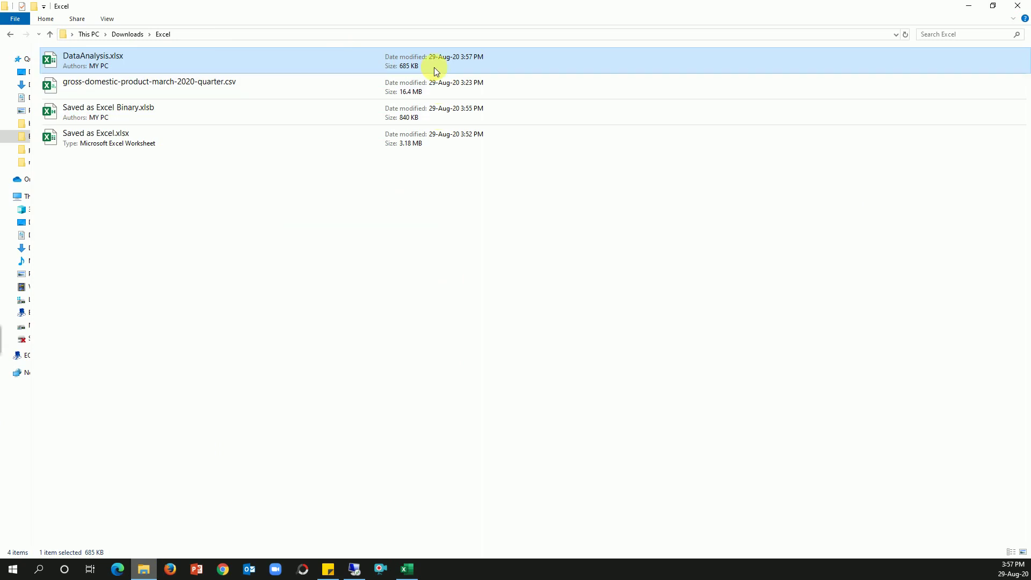
- Go back to the DataAnalysis.xlsx pivot in Excel after seeing the 685 KB size
left_click(404, 571)
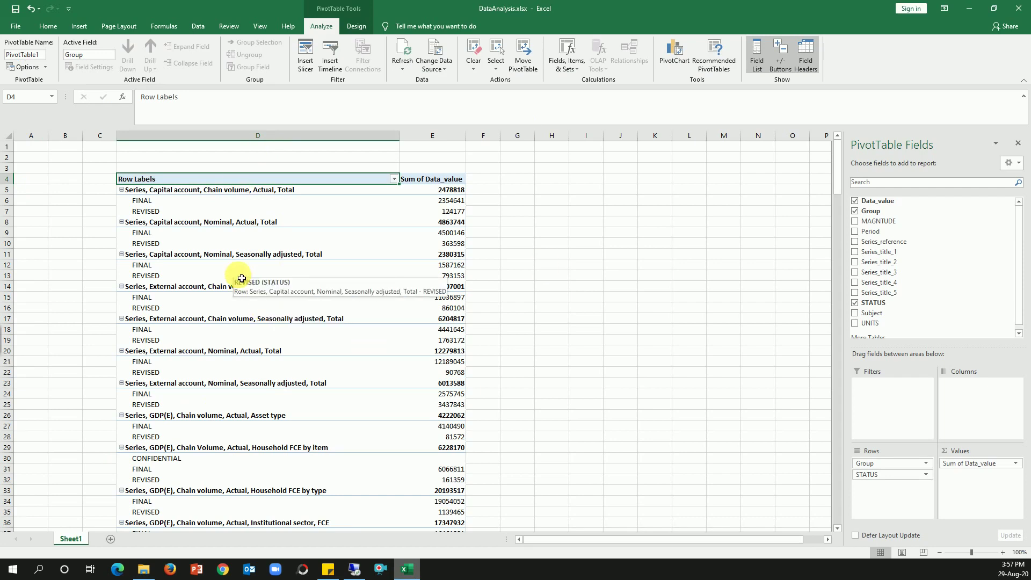
- Untick 'Save source data with file' in the pivot table's Data options
left_click(192, 211)
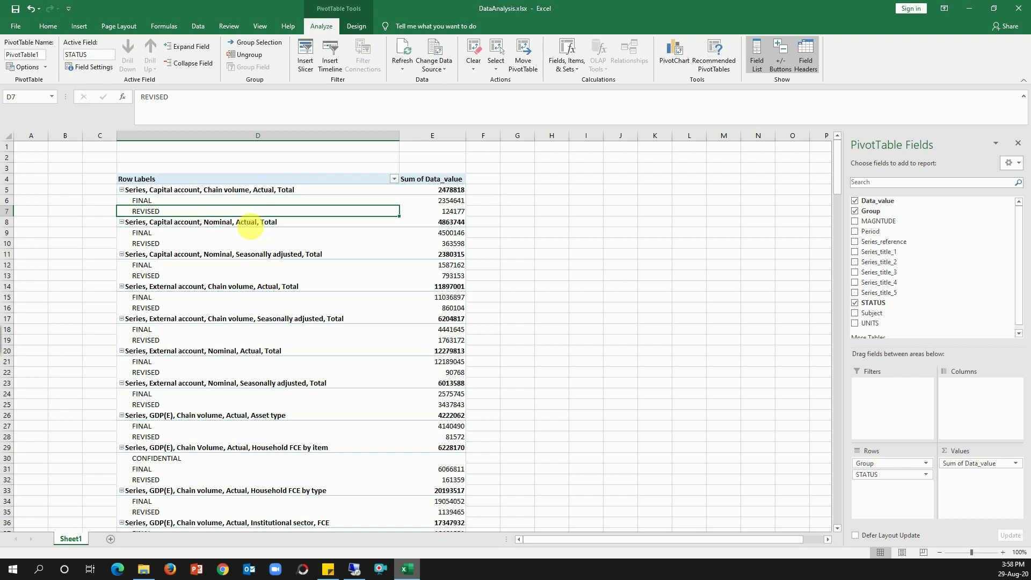
left_click(28, 68)
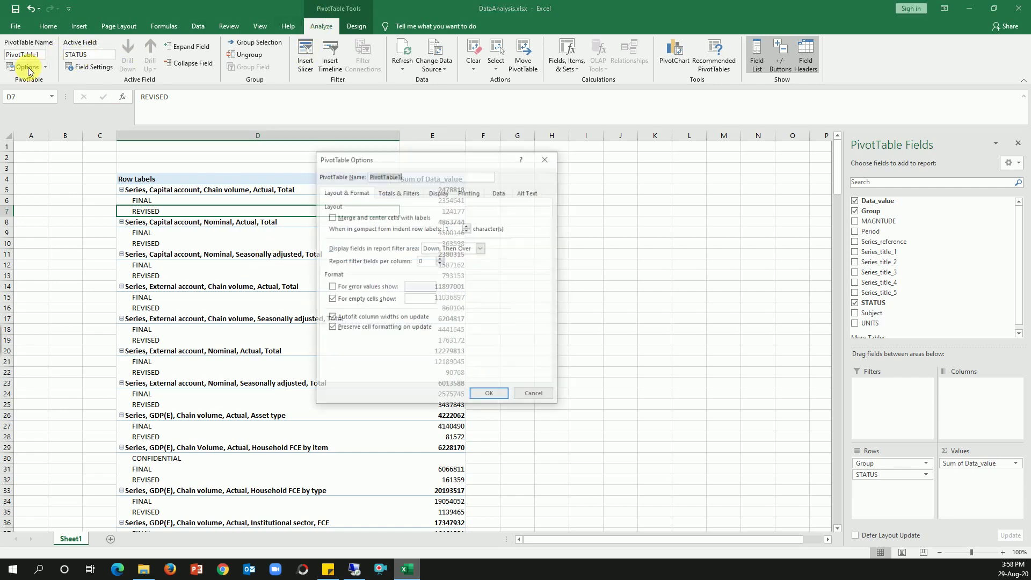
left_click(499, 193)
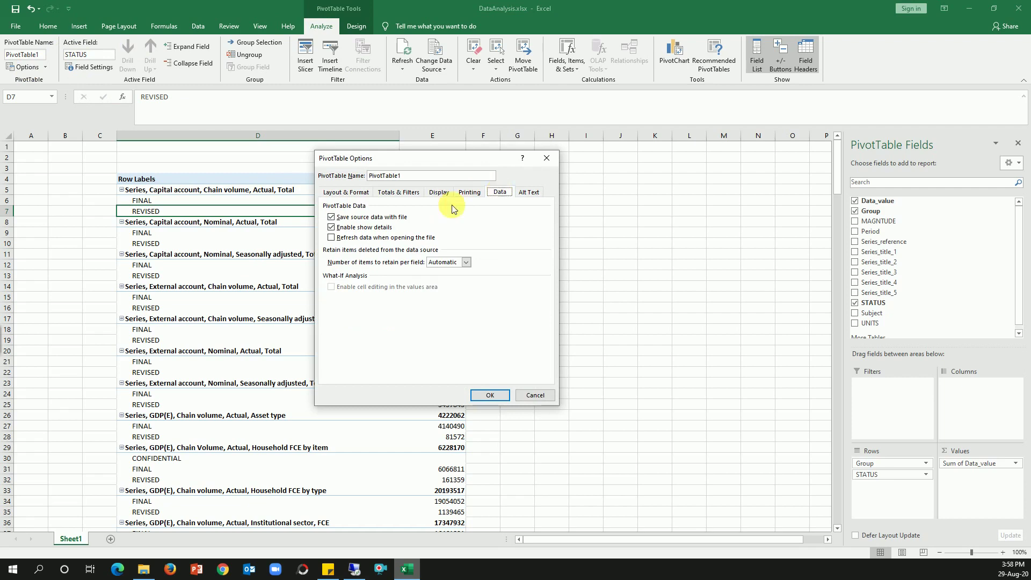
left_click(331, 218)
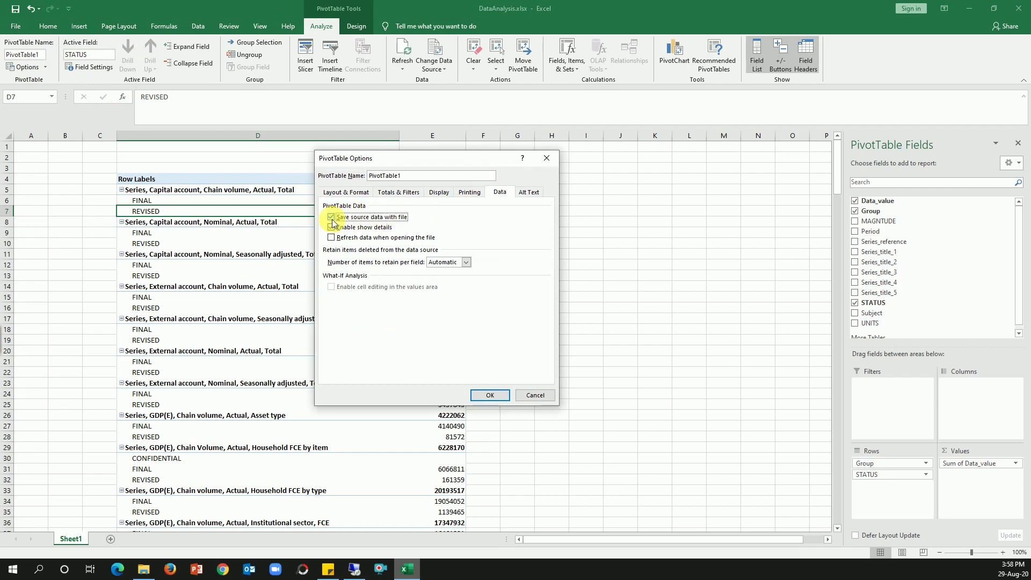
left_click(489, 394)
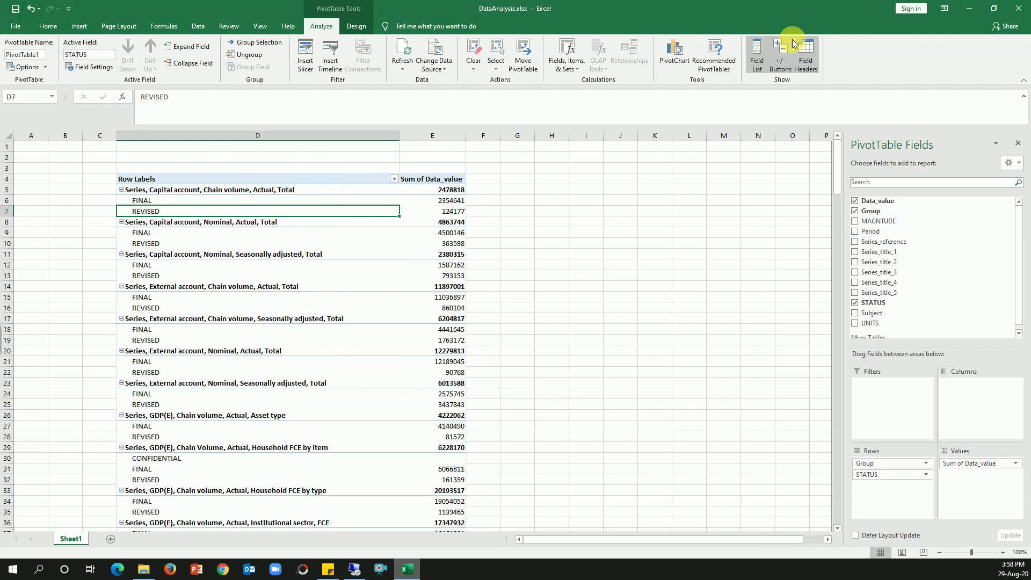
- Compare DataAnalysis.xlsx's 18.6 KB size against the csv and the 3.18 MB Excel.xlsx copy
left_click(151, 571)
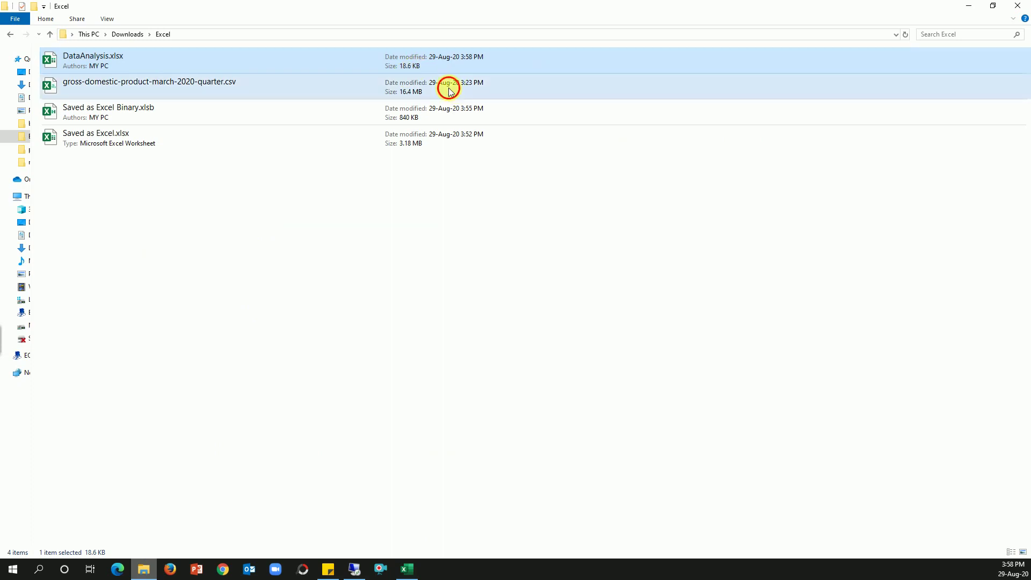
left_click(522, 81)
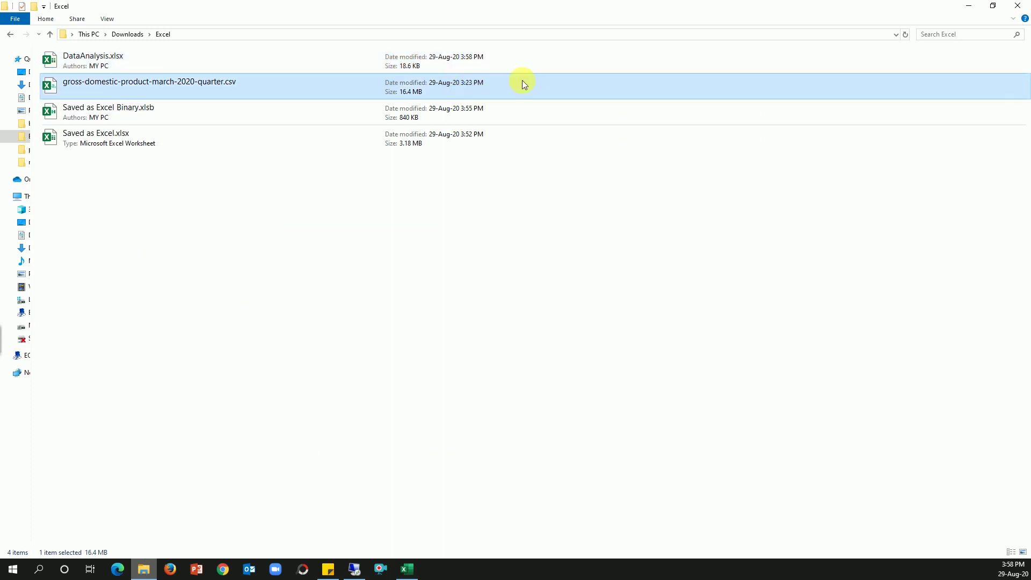
left_click(456, 71)
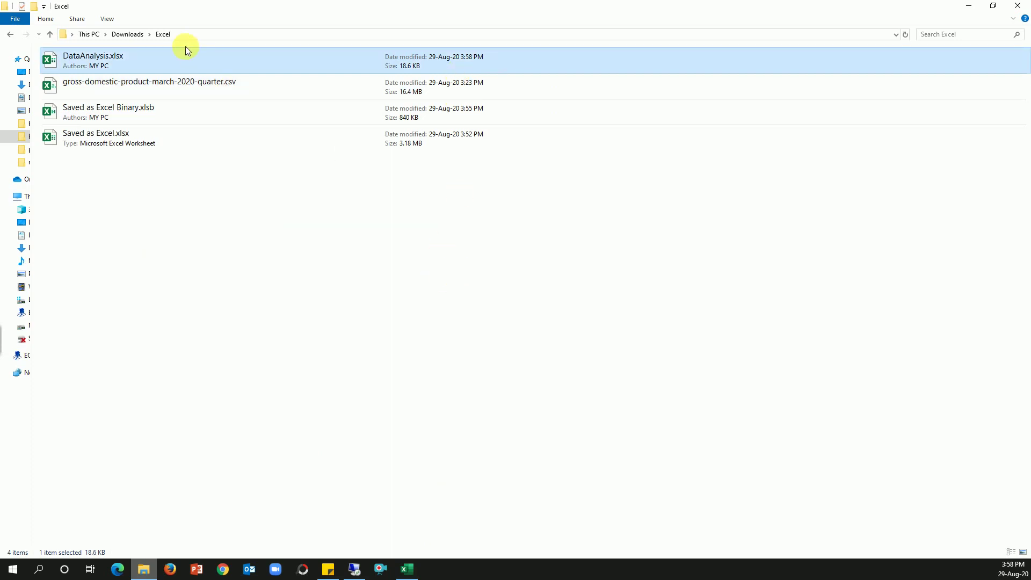
left_click(224, 146)
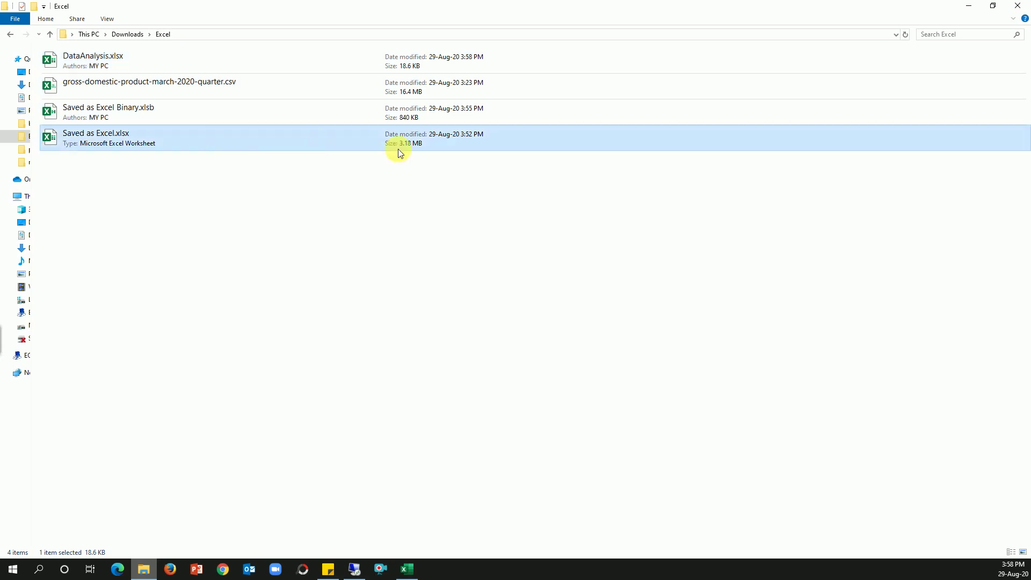
- Back in Excel, refresh the pivot table from its external workbook
left_click(407, 568)
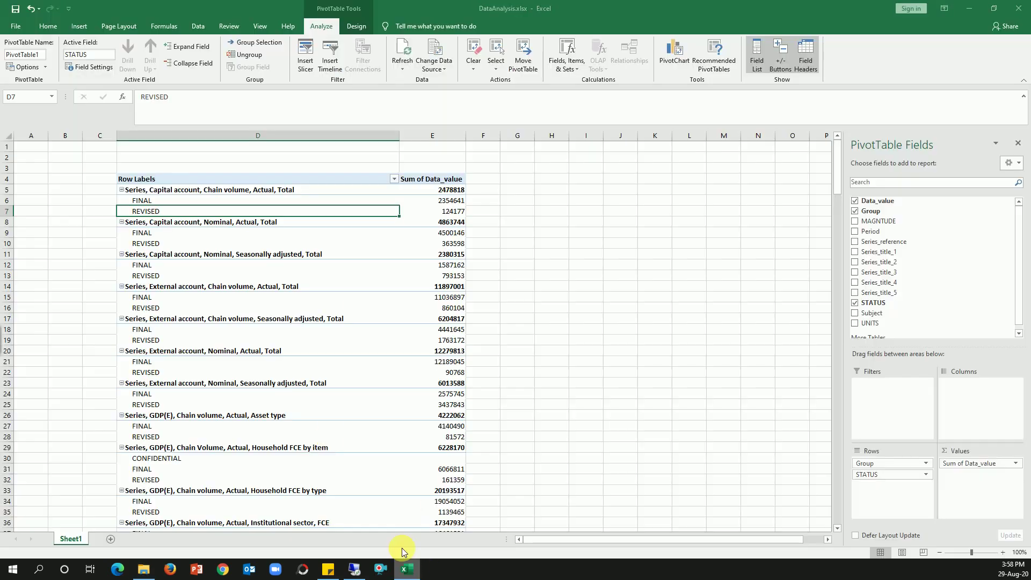
right_click(247, 285)
left_click(279, 322)
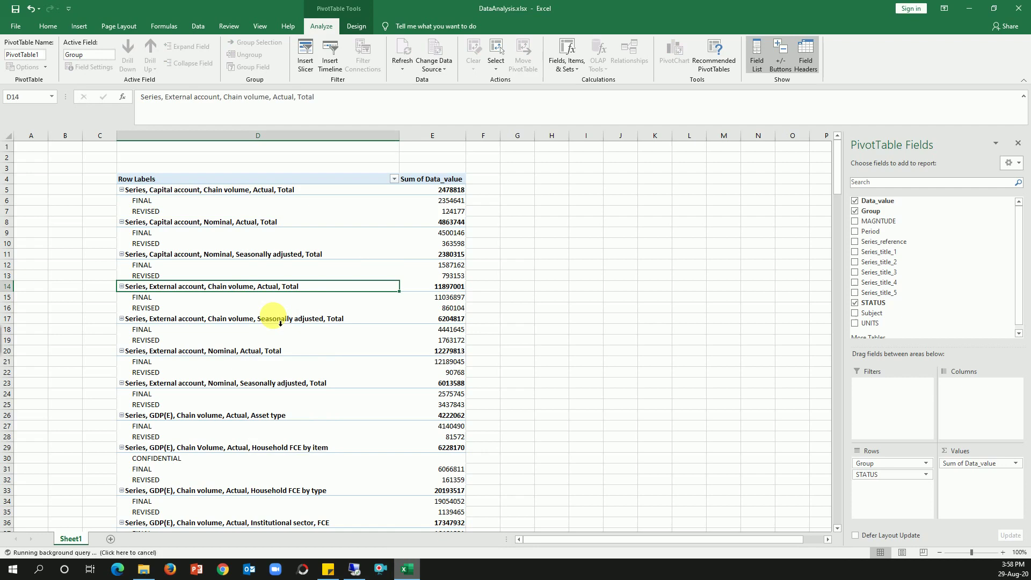